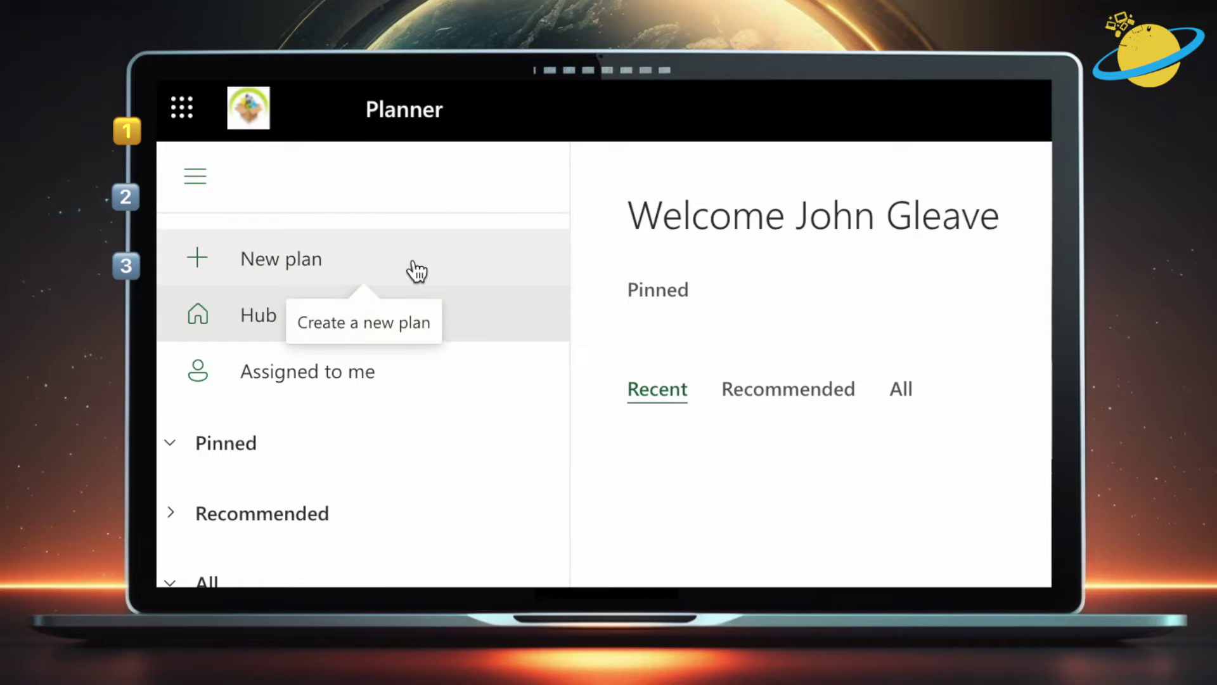
Create a new blank private plan titled 'Task List'.
click(417, 272)
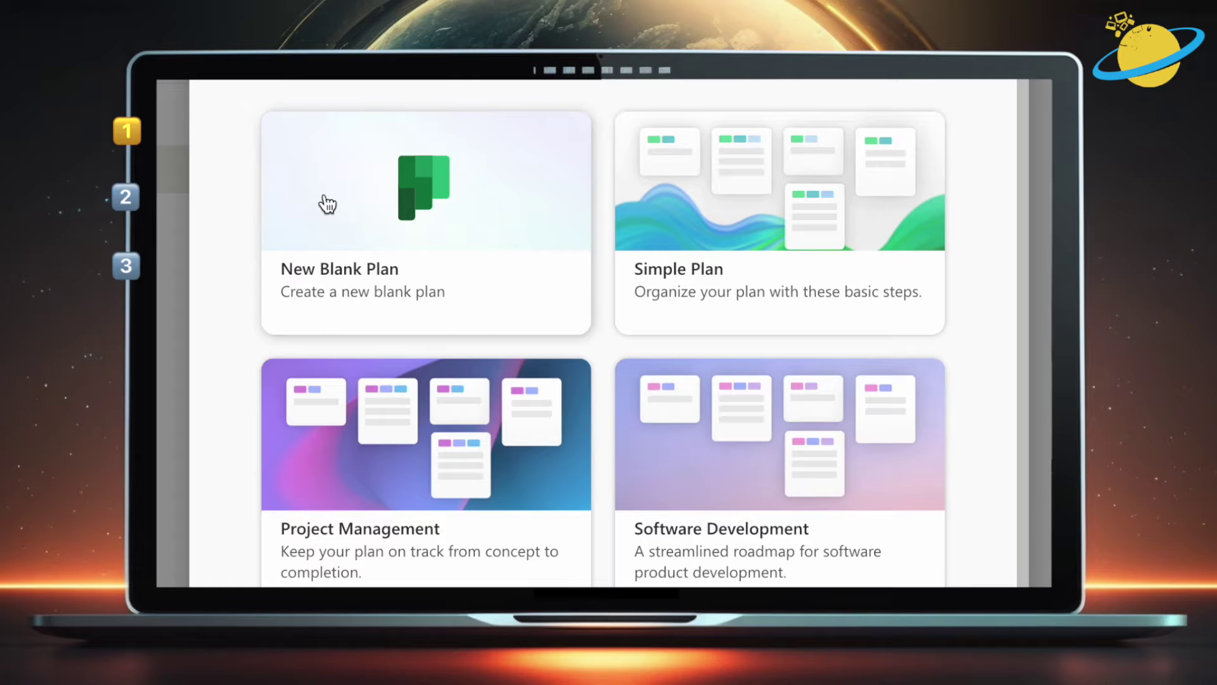
click(327, 205)
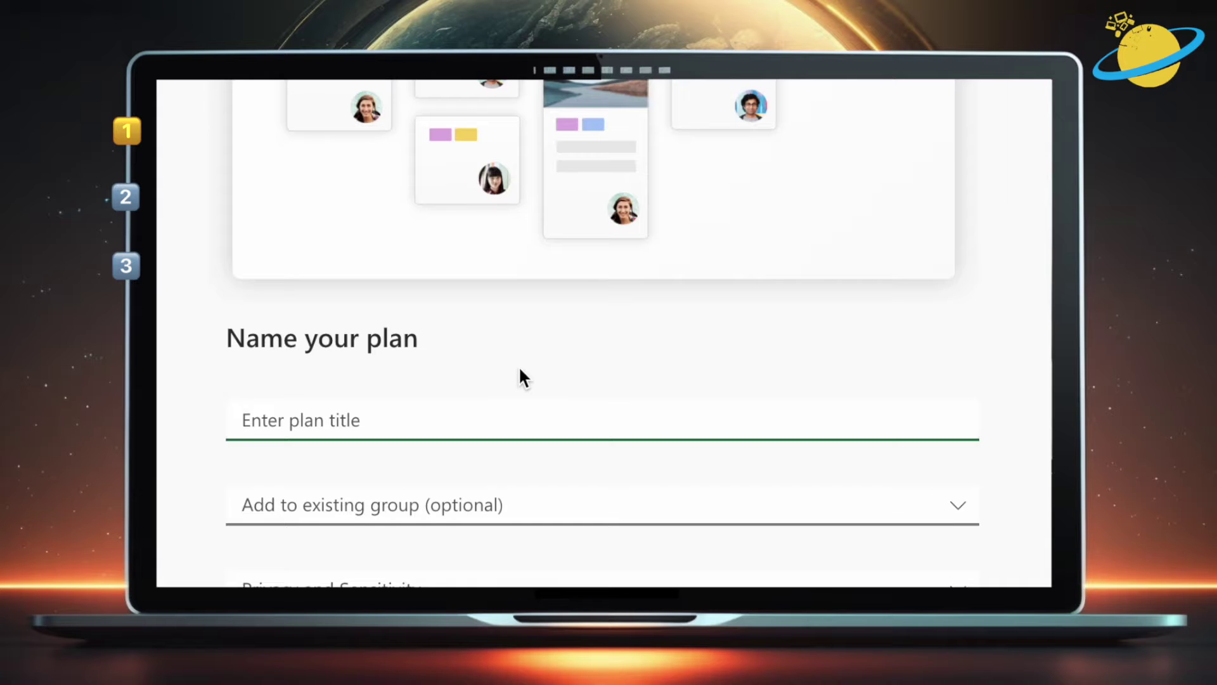
scroll(519, 374, down, 3)
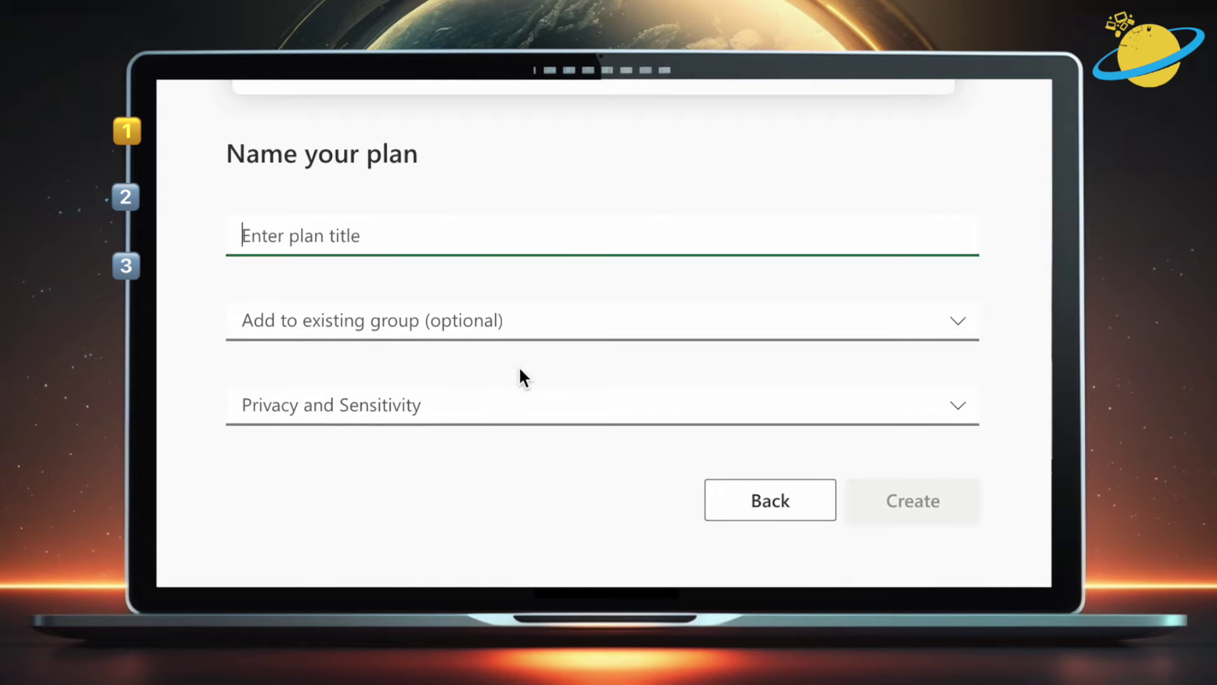
text(Task List)
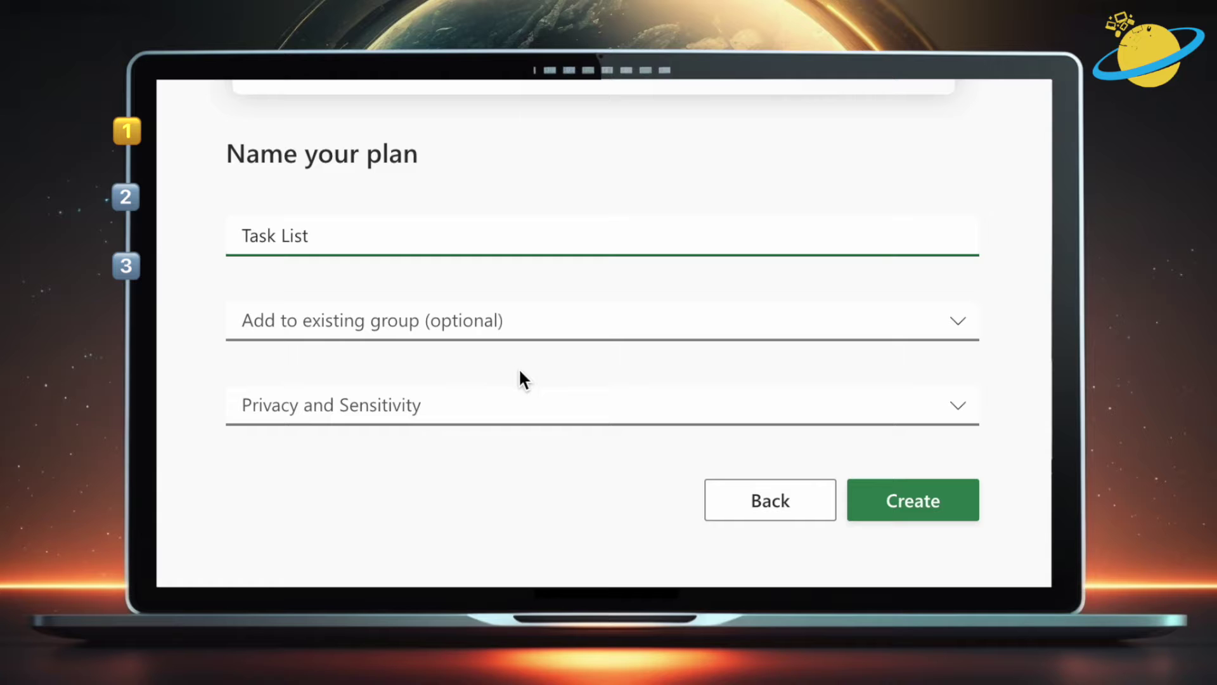
click(520, 406)
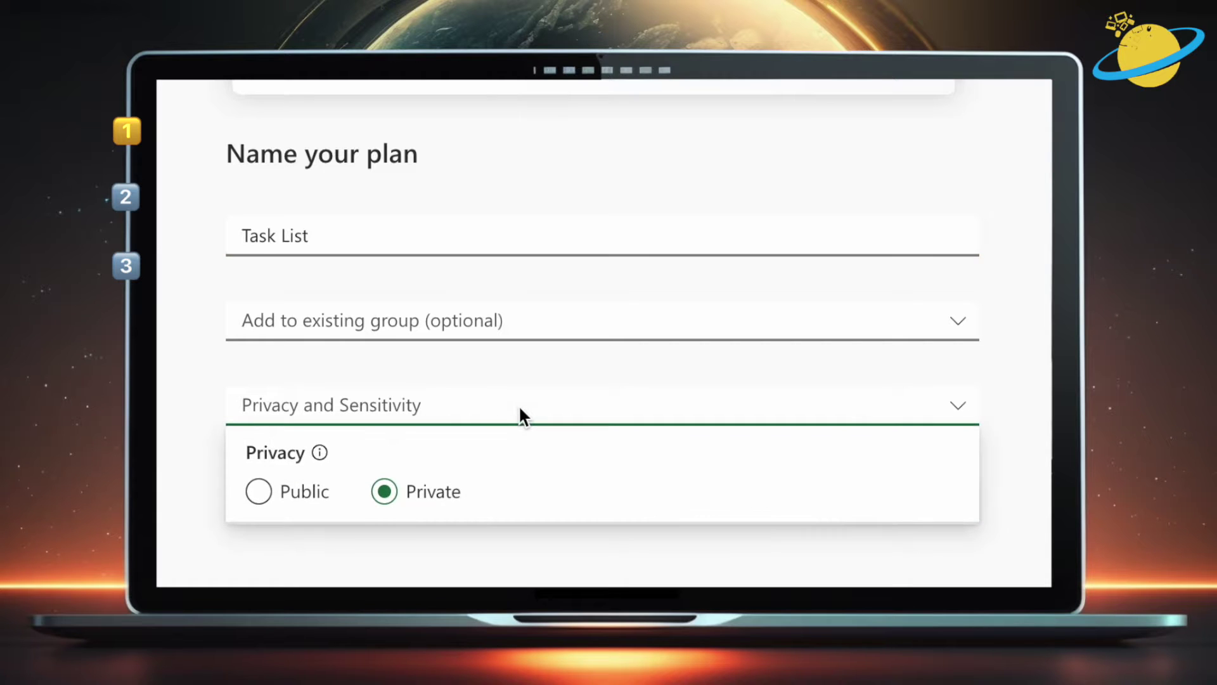
click(520, 409)
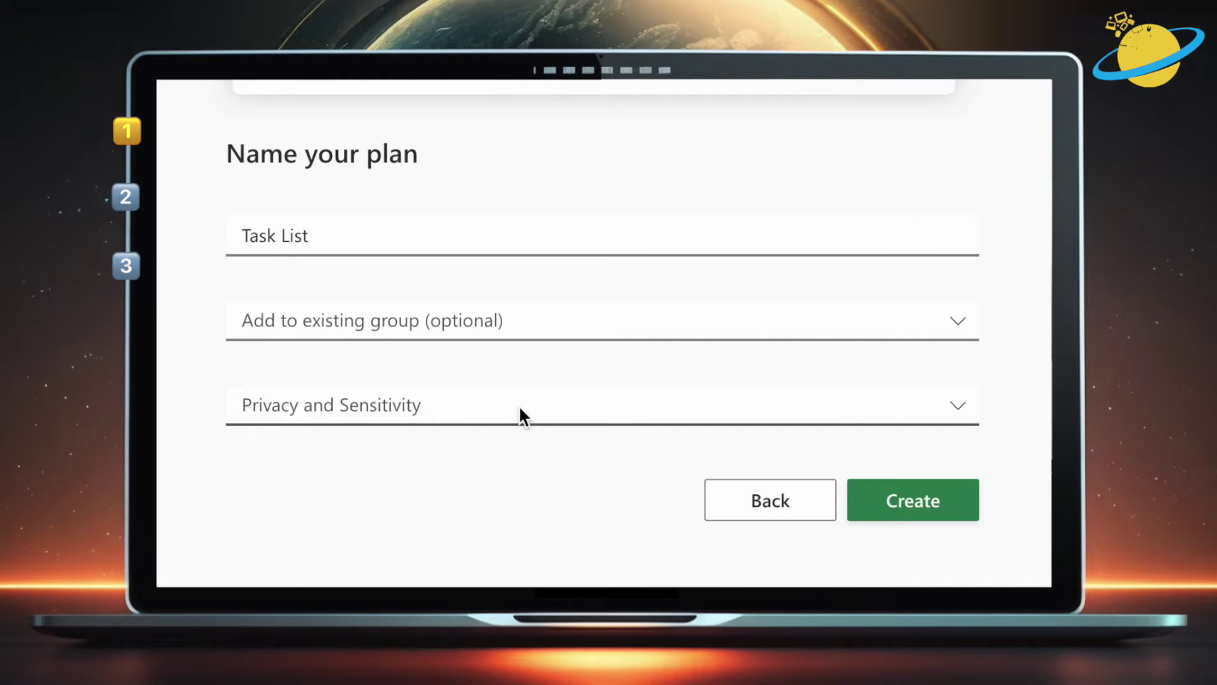
click(887, 502)
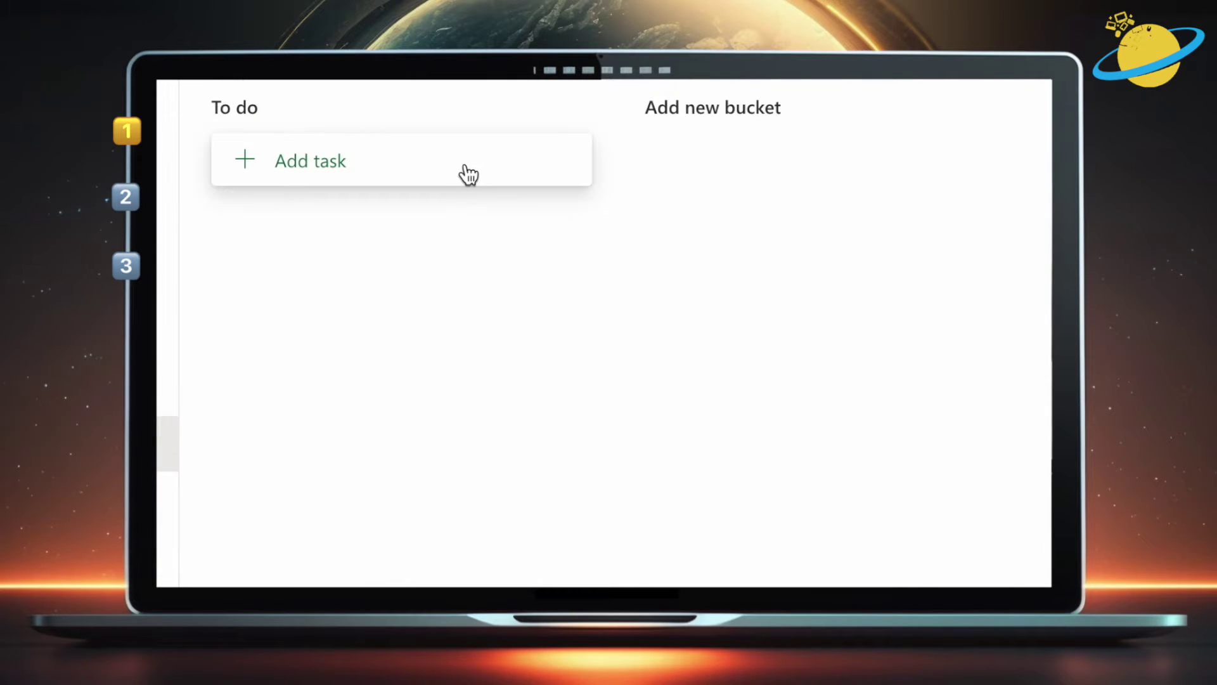
Add a 'Read Emails' task to To do, due November 1 and assigned to yourself.
click(469, 175)
text(R)
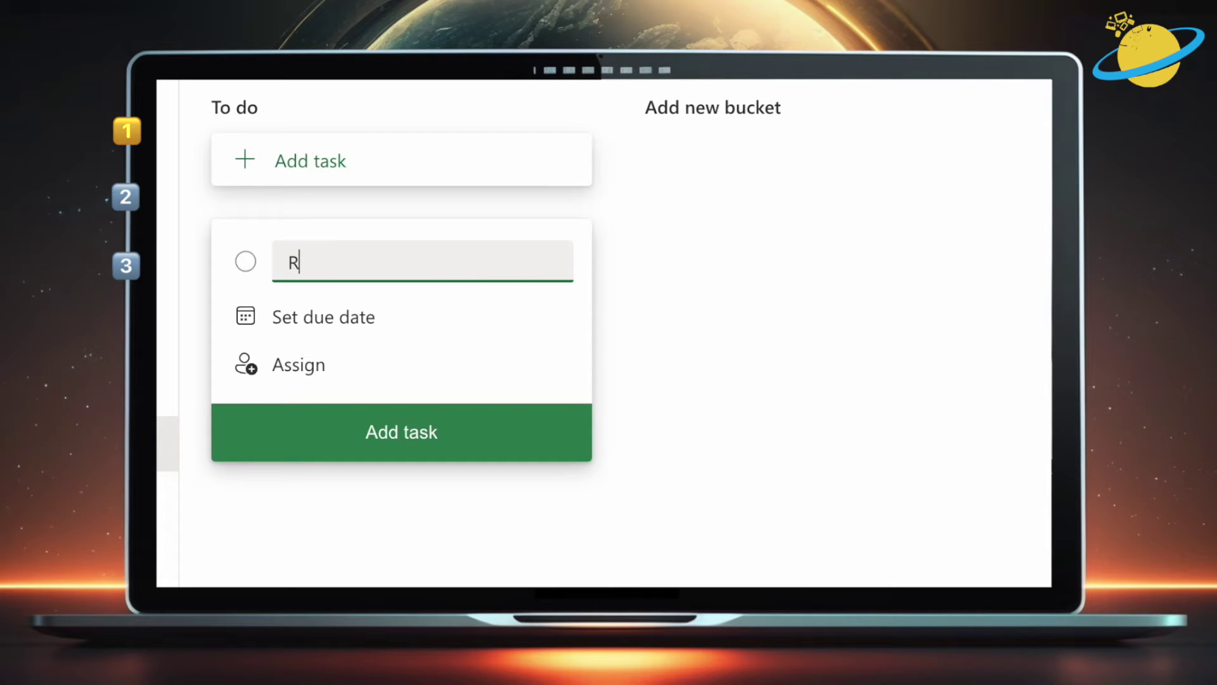
text(ead Emails)
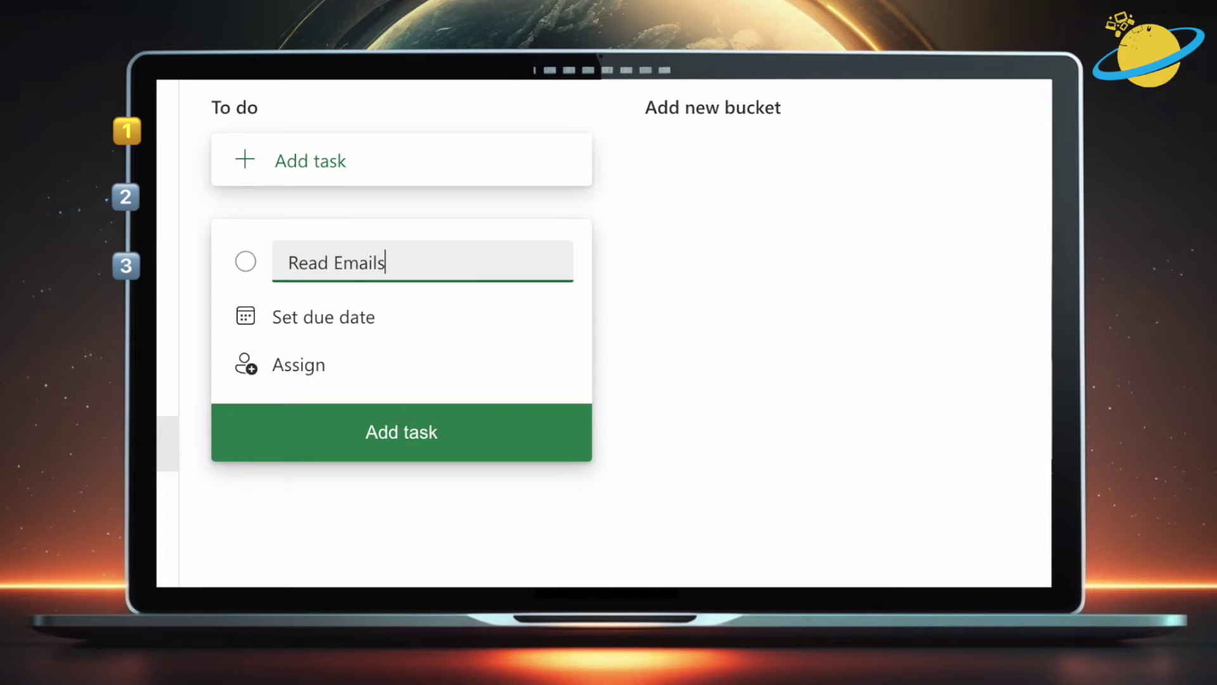
click(336, 323)
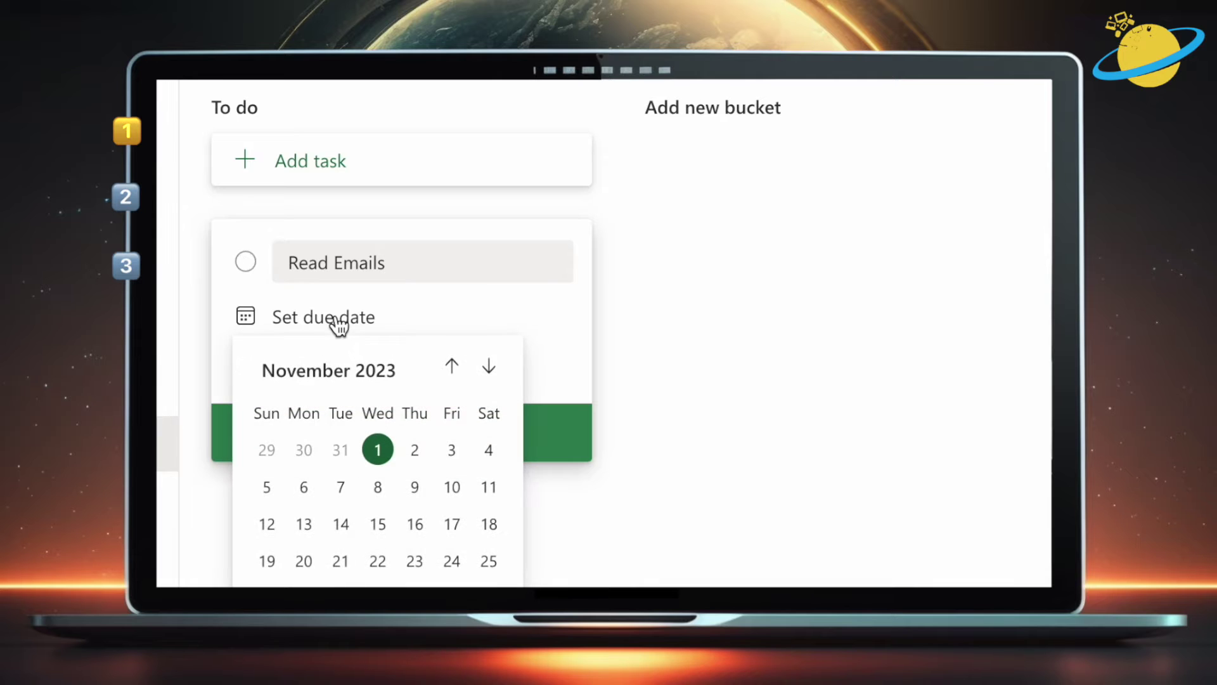
click(379, 453)
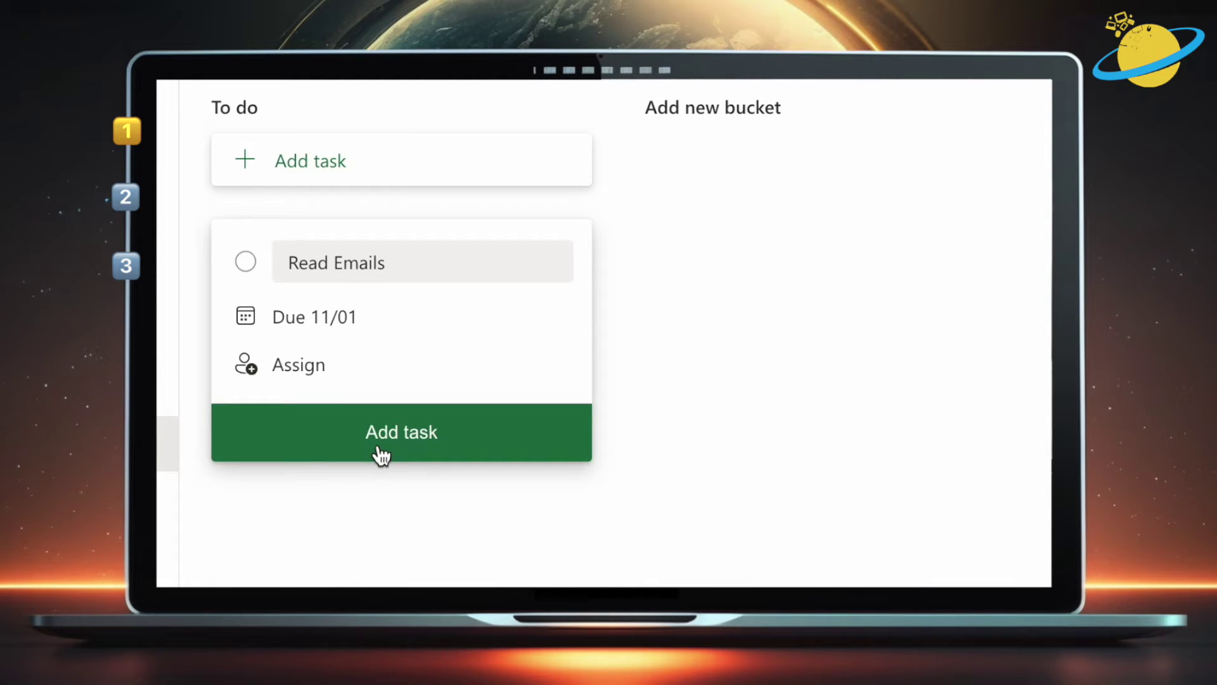
click(321, 379)
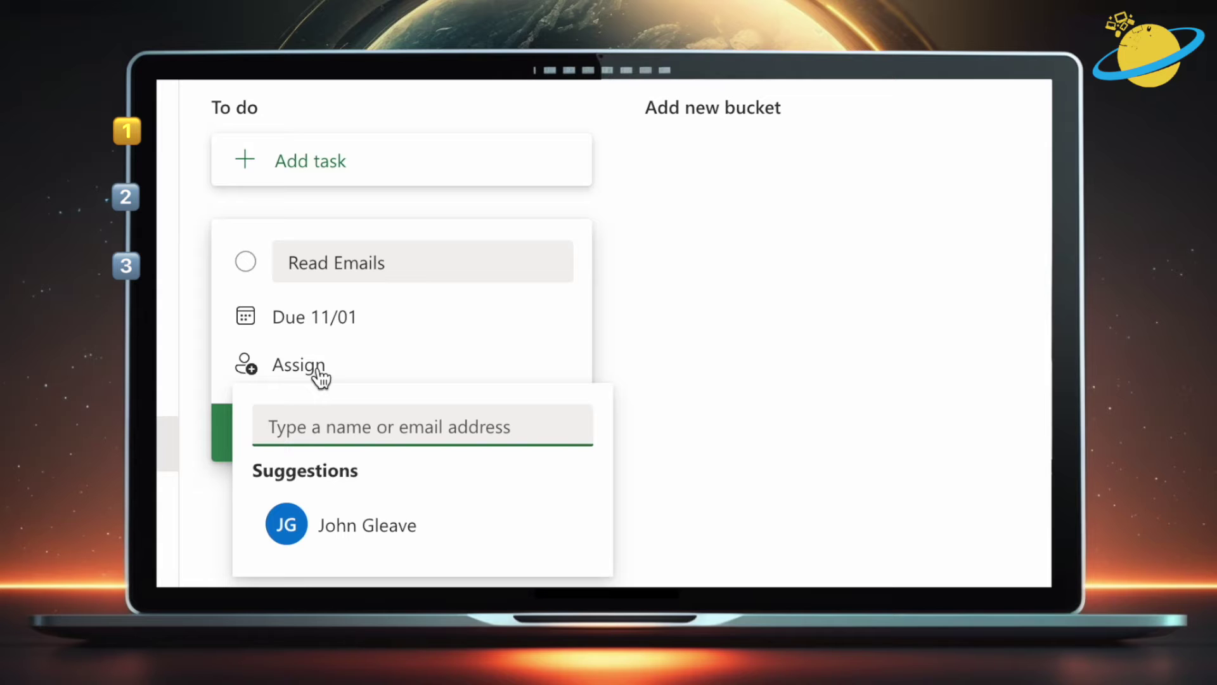
click(337, 536)
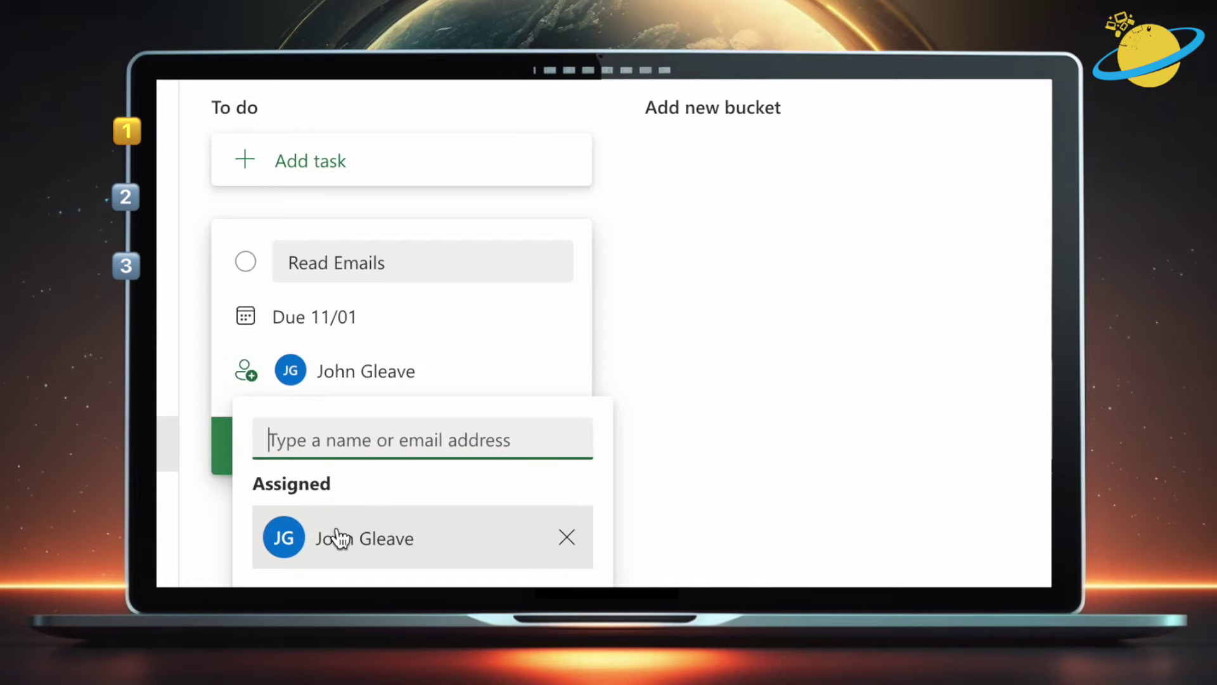
click(637, 536)
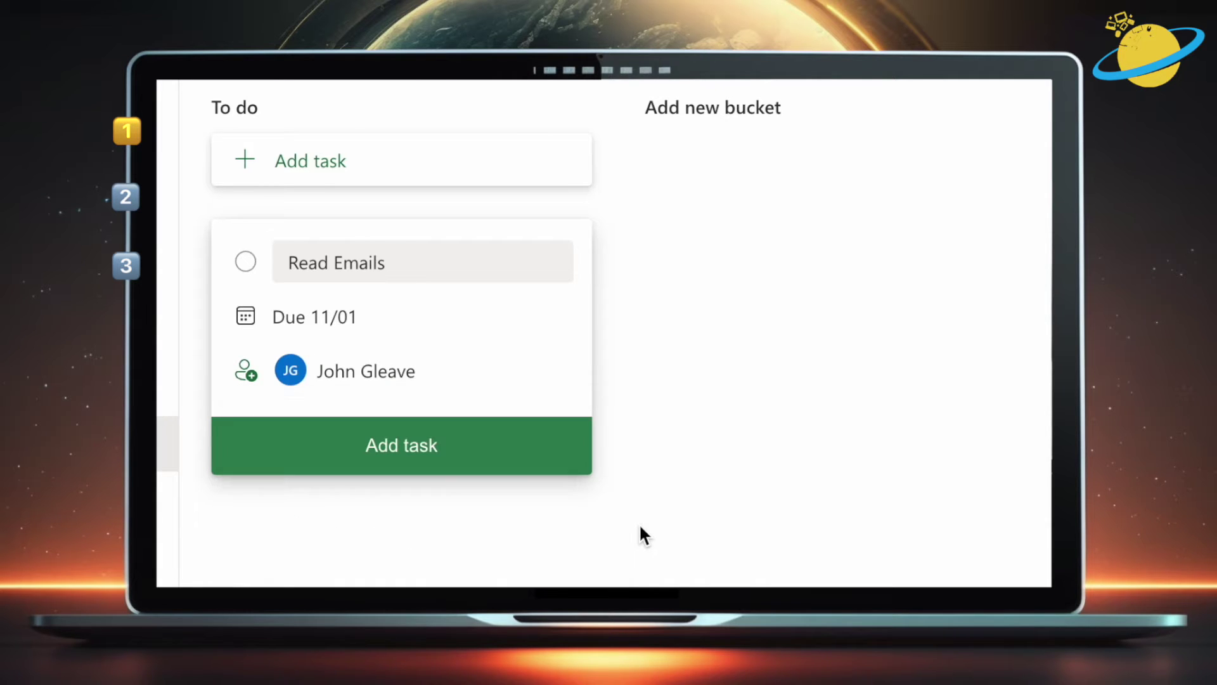
click(515, 456)
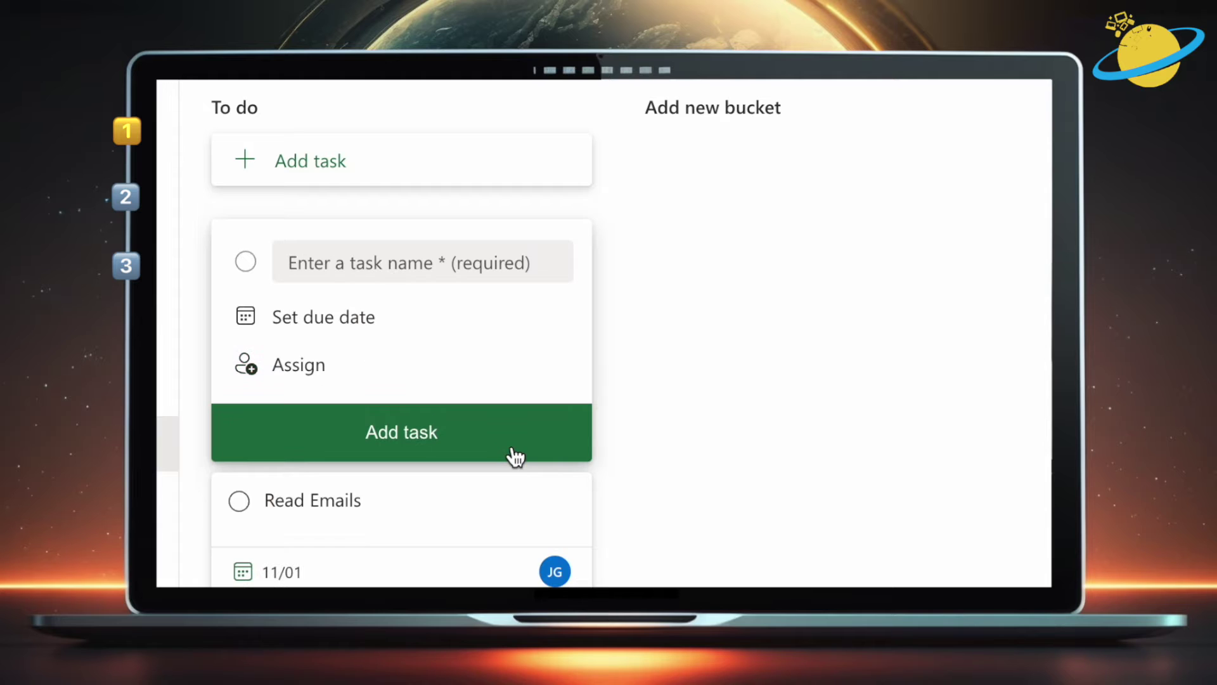
click(638, 467)
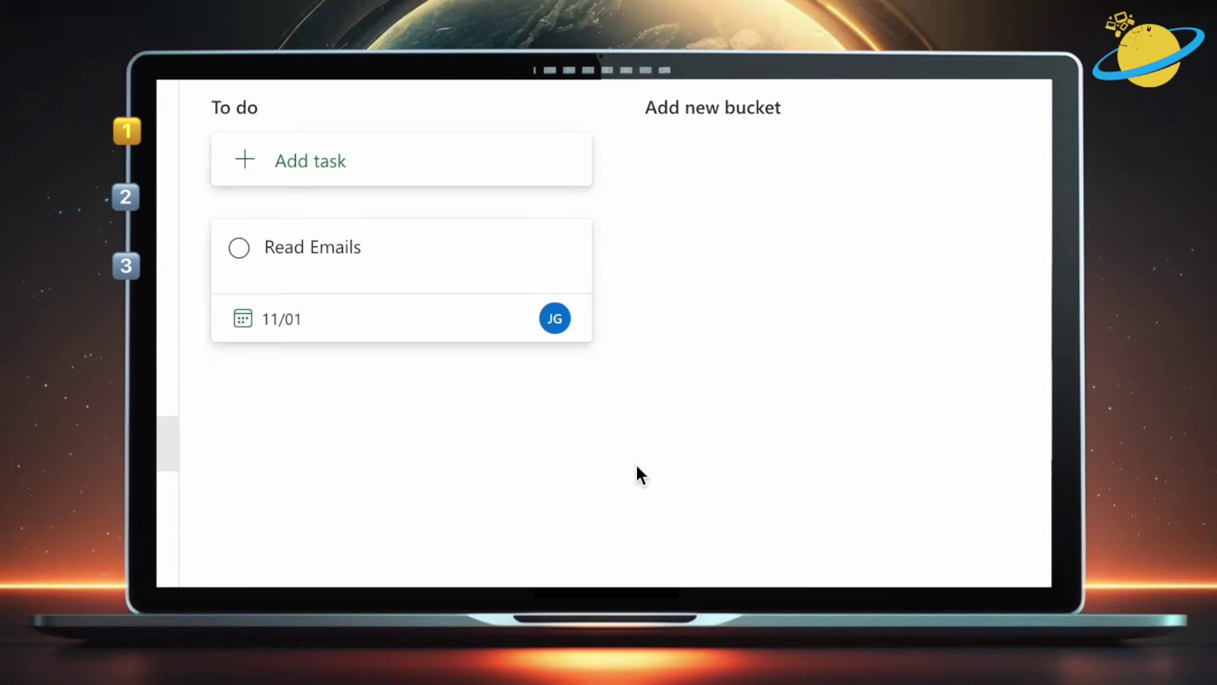
Mark Read Emails complete, then set it back to not complete.
click(239, 248)
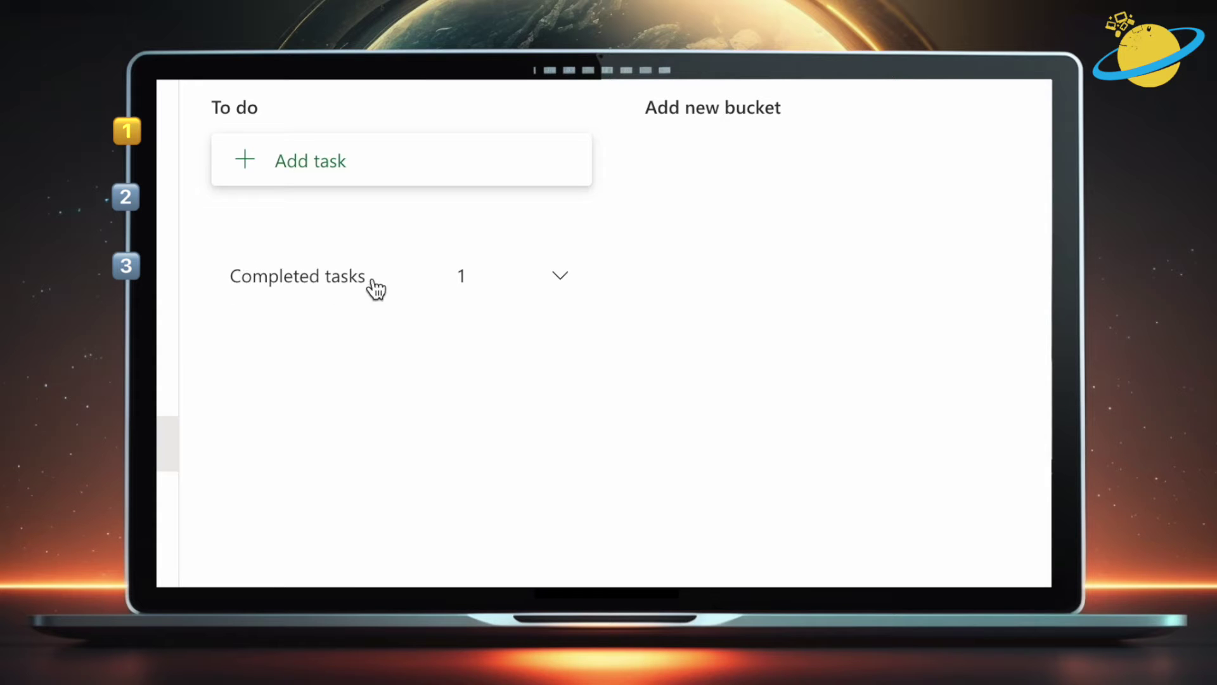
click(561, 279)
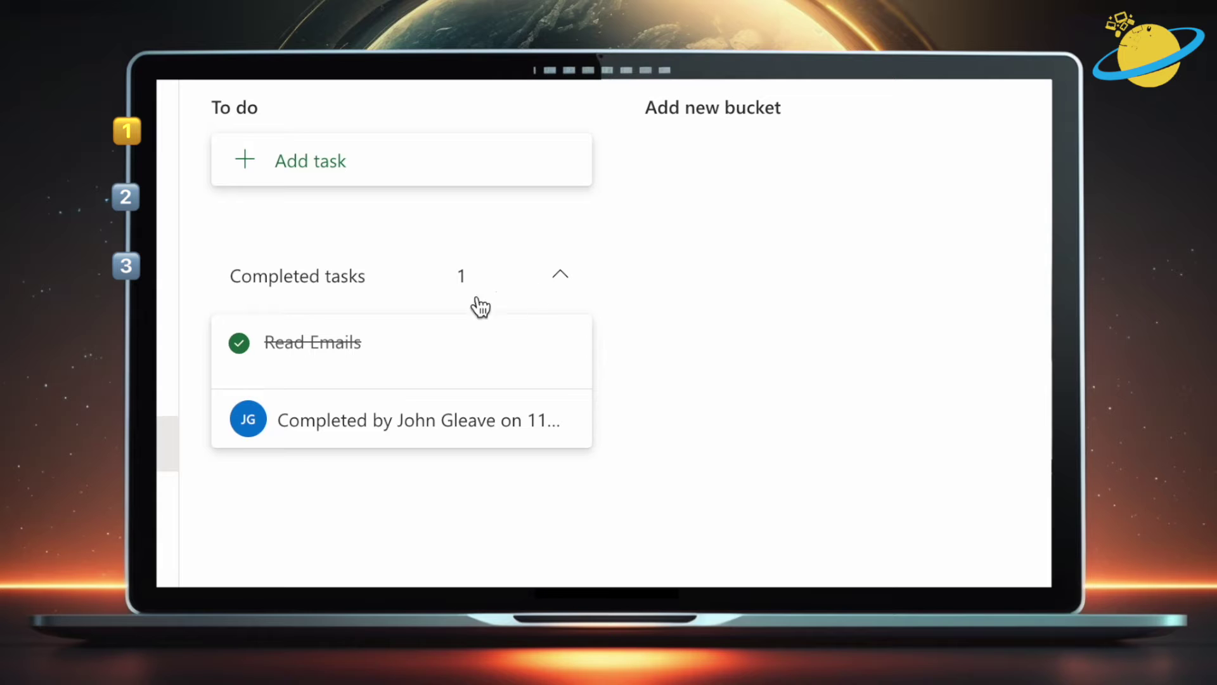
click(239, 343)
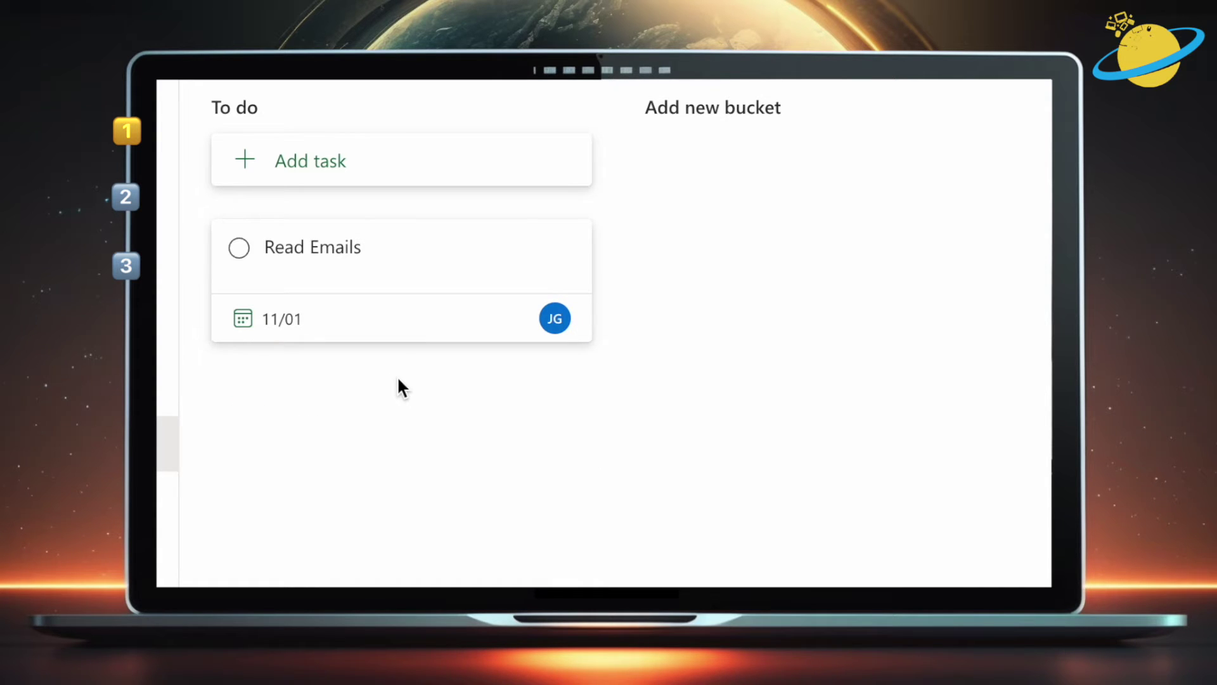
Create a 'Completed' bucket and move the Read Emails task into it.
click(682, 110)
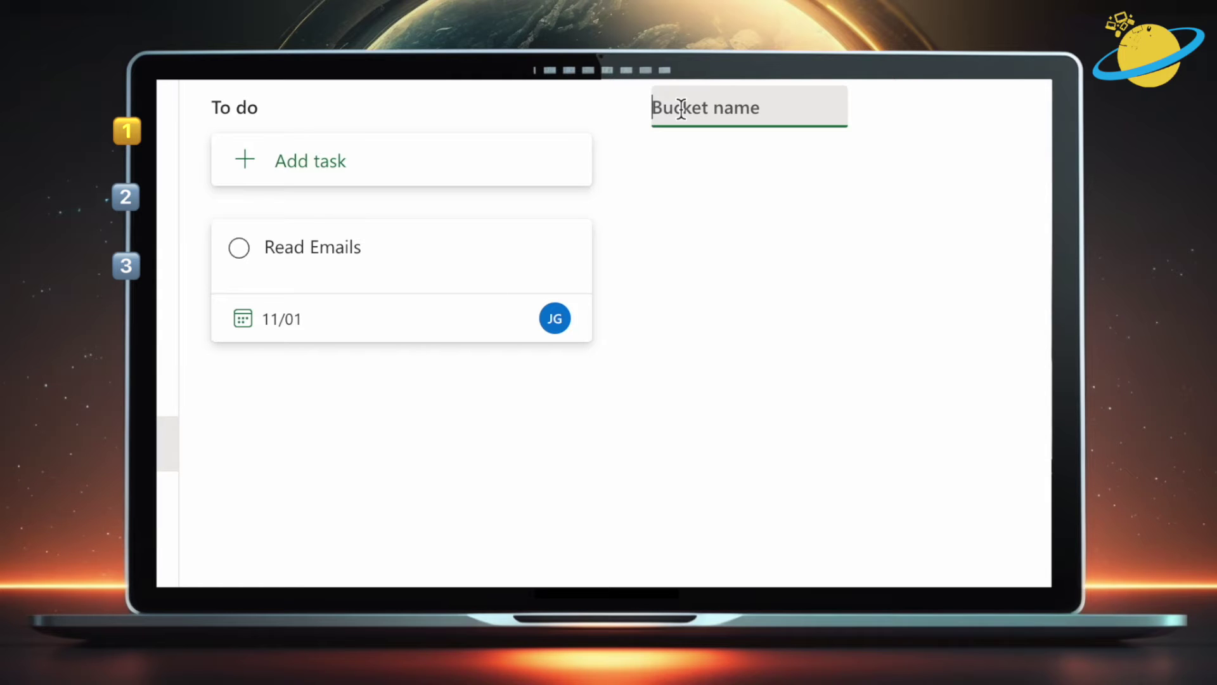
text(Completed)
key(Return)
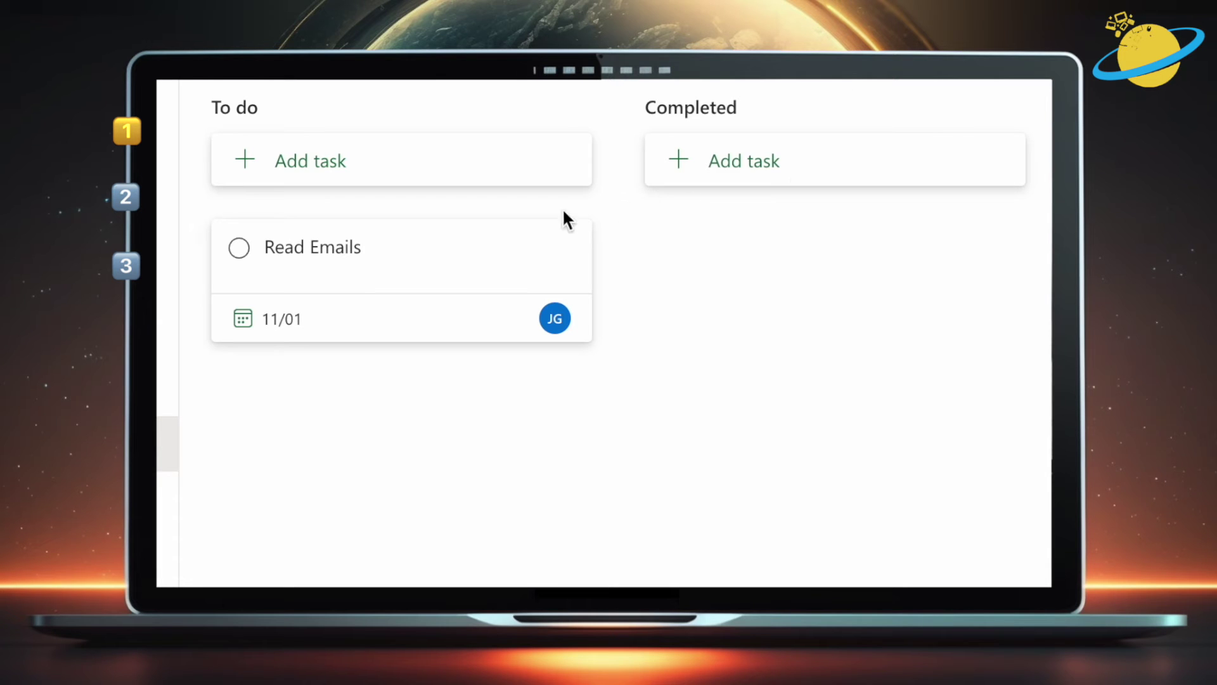
drag(469, 247, 887, 246)
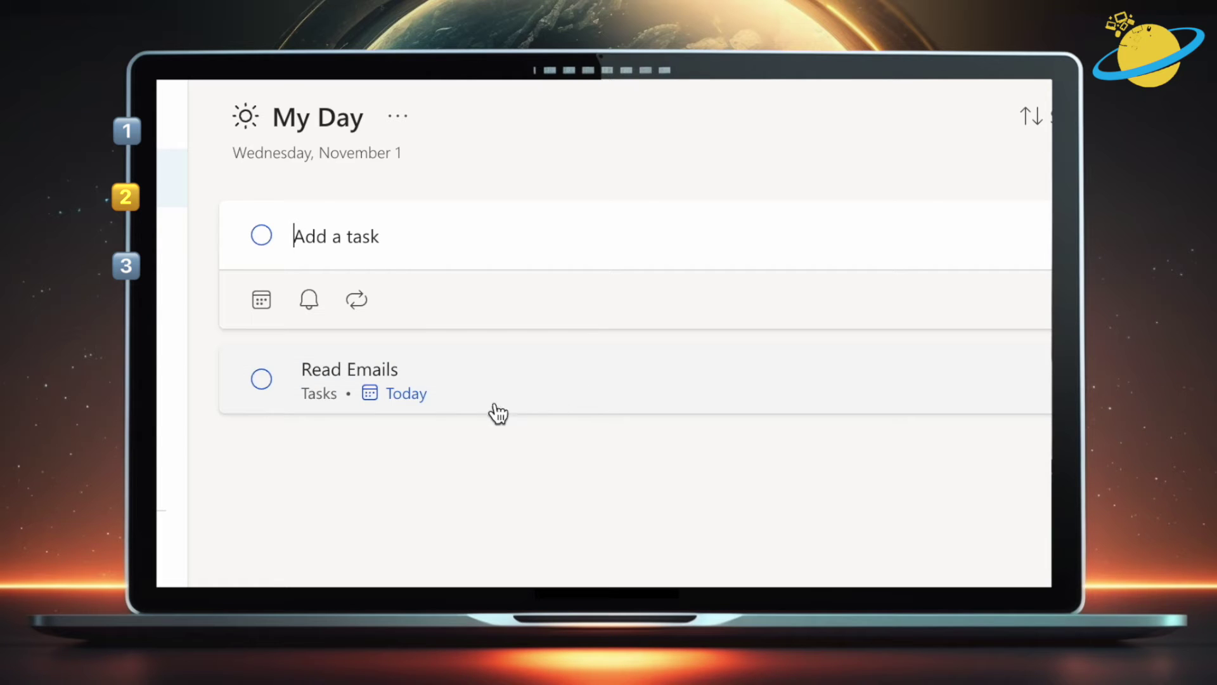
Check off Read Emails in My Day and expand the Completed section.
click(261, 379)
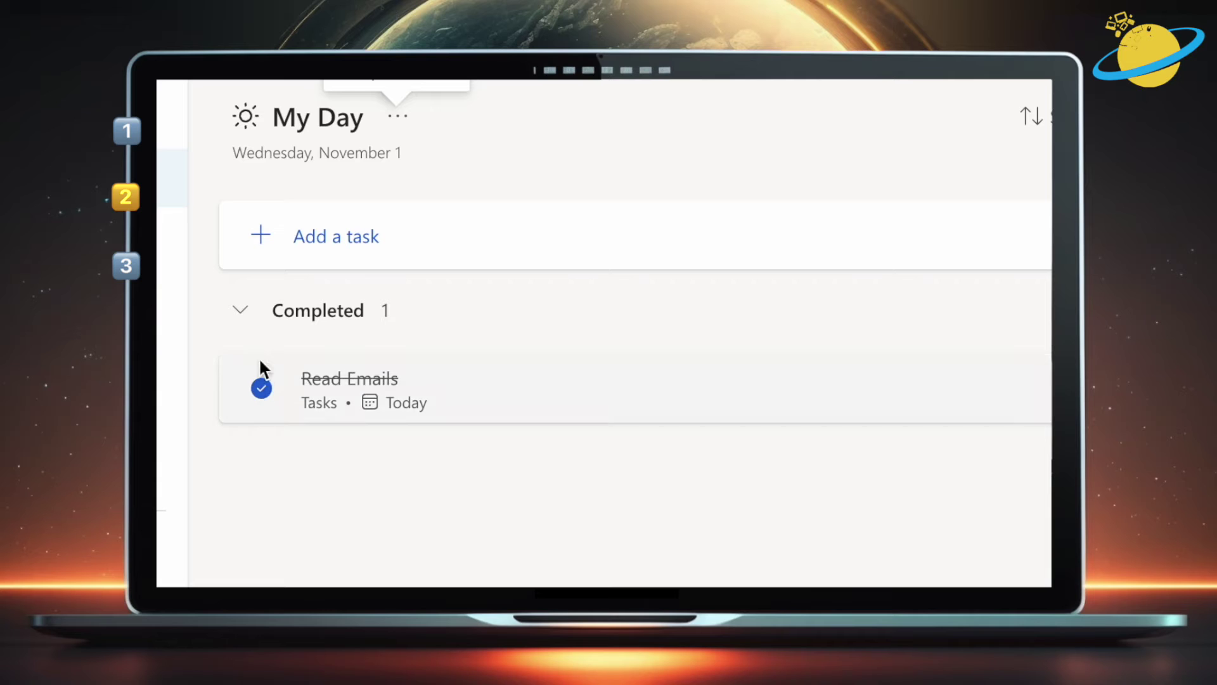
click(245, 314)
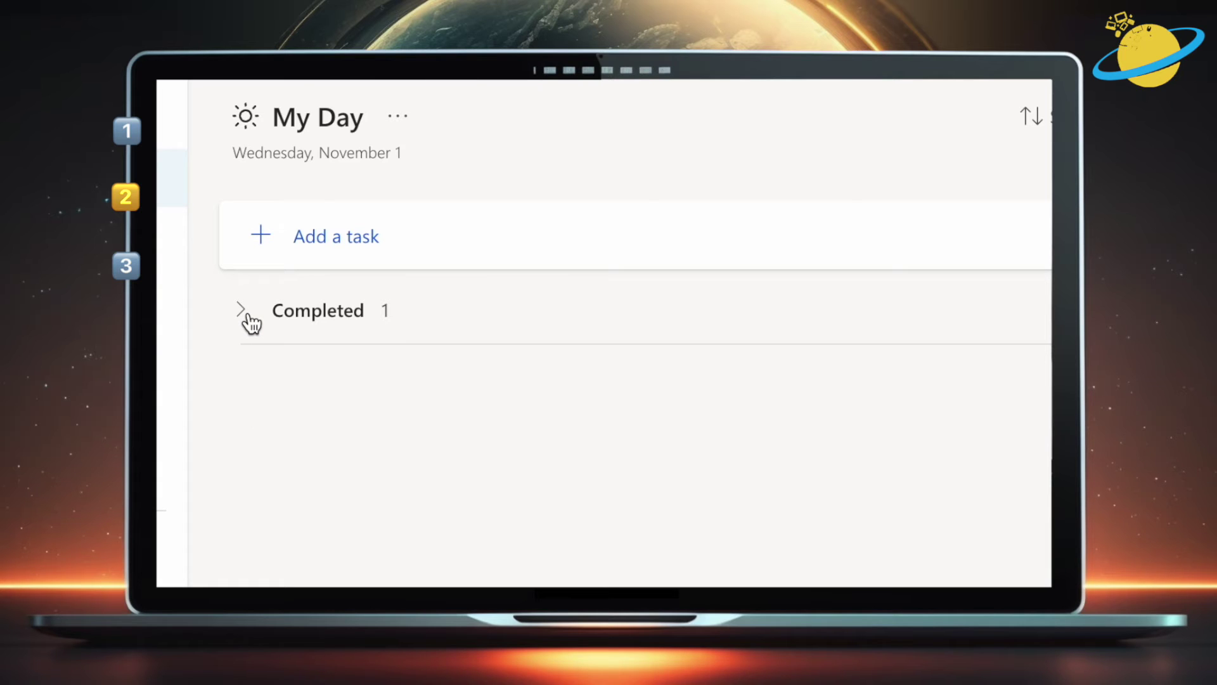
click(248, 315)
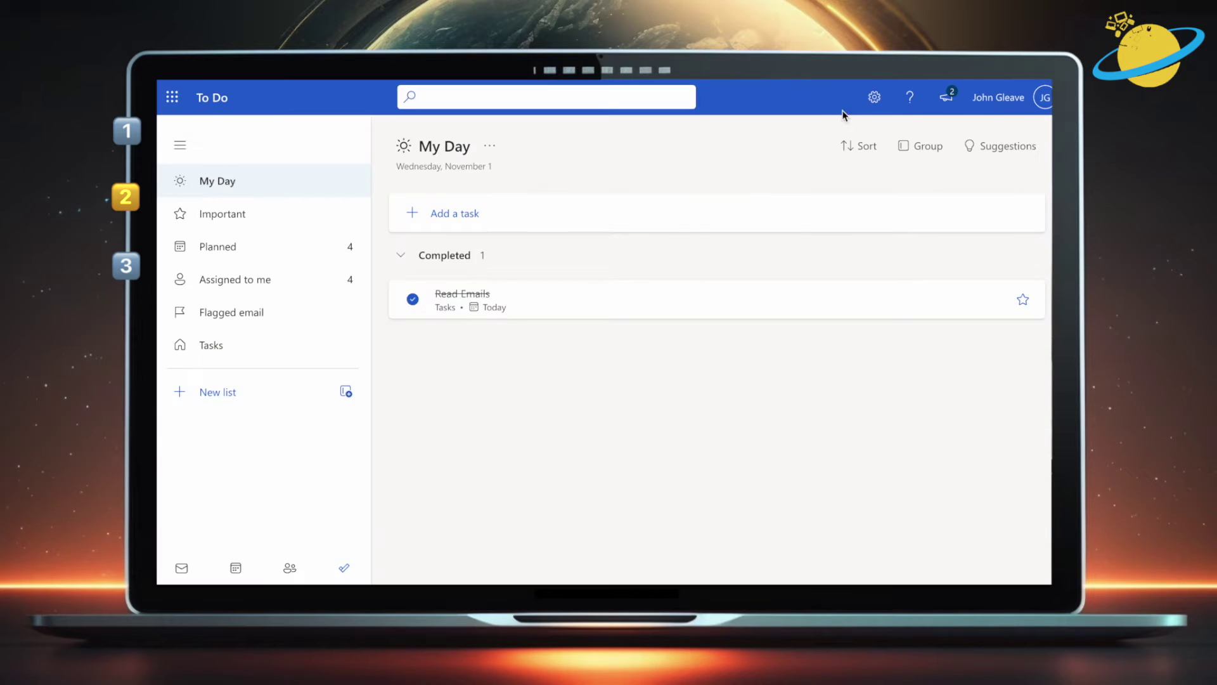
Turn on the Completed smart list in To Do settings and open it.
click(873, 99)
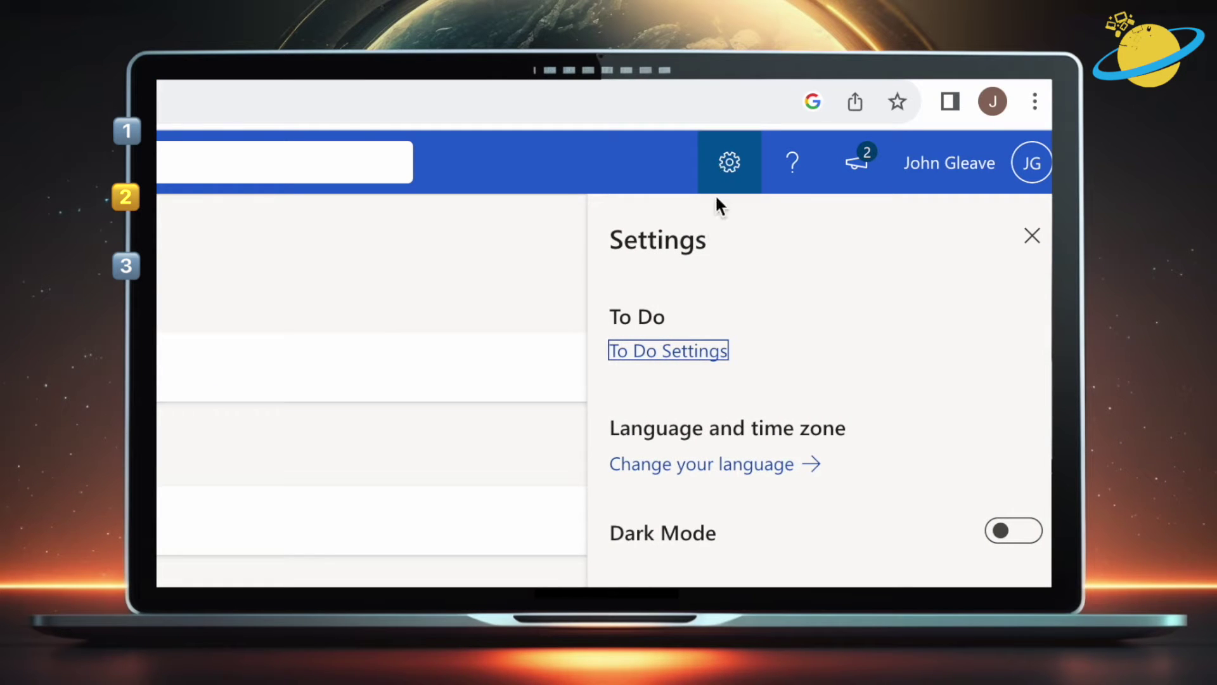
click(689, 360)
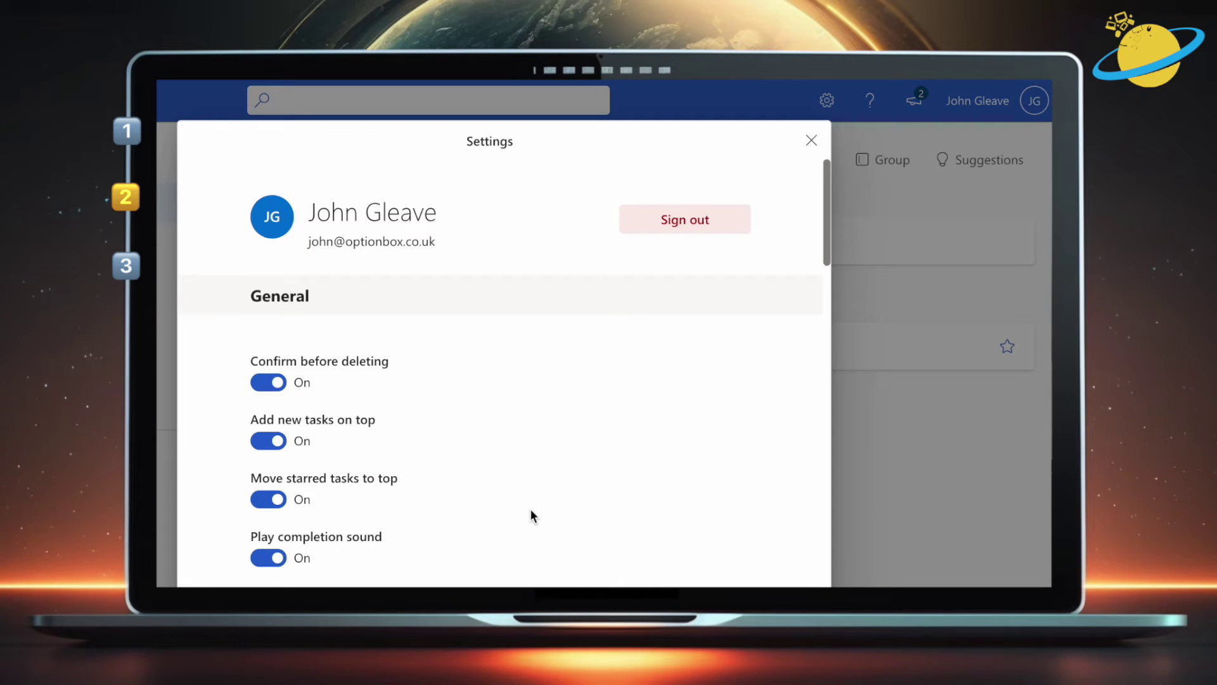
scroll(521, 527, down, 10)
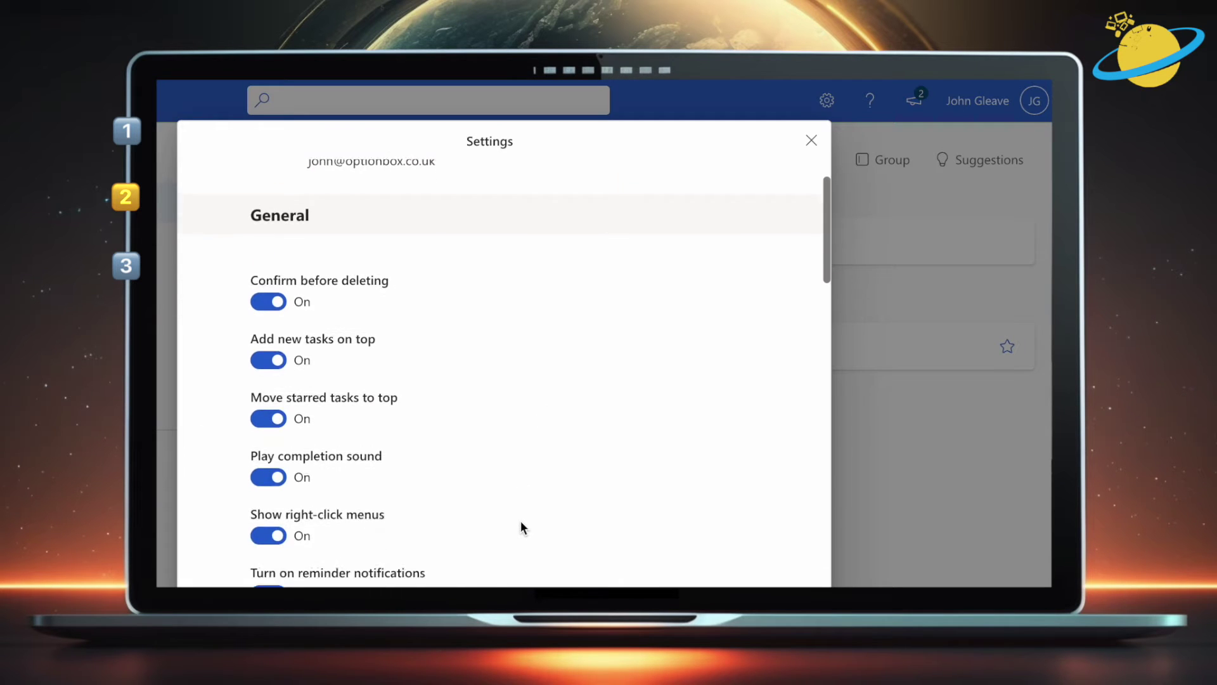
scroll(521, 527, down, 3)
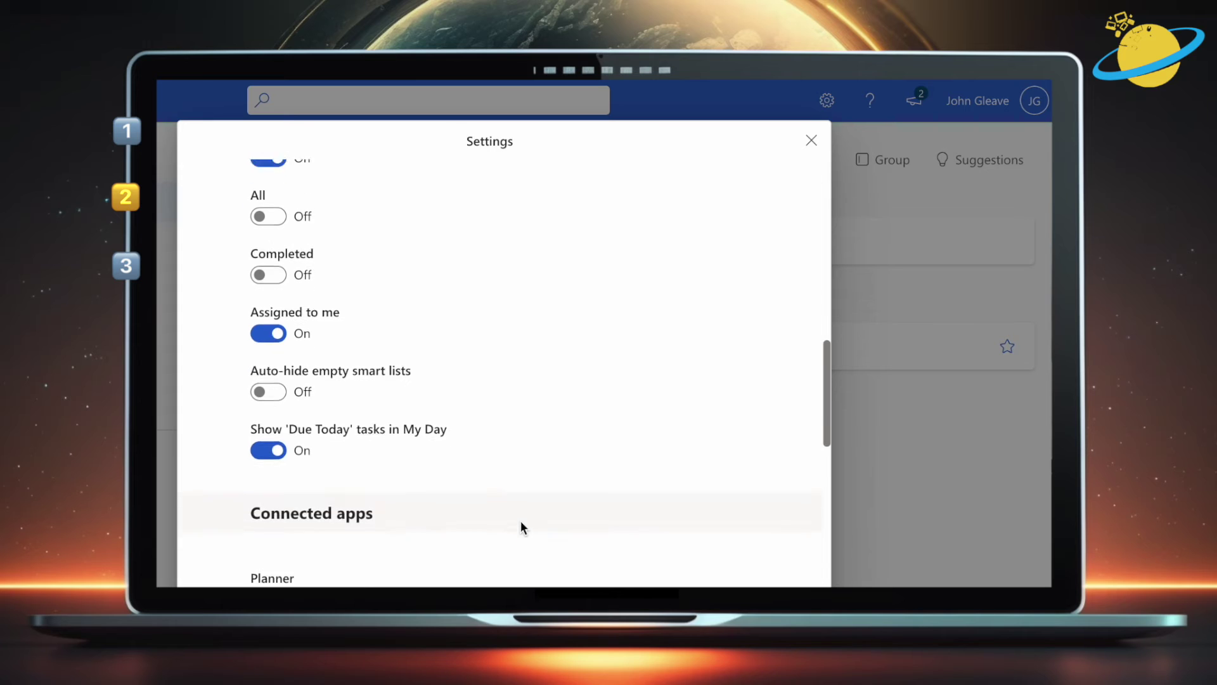
click(268, 279)
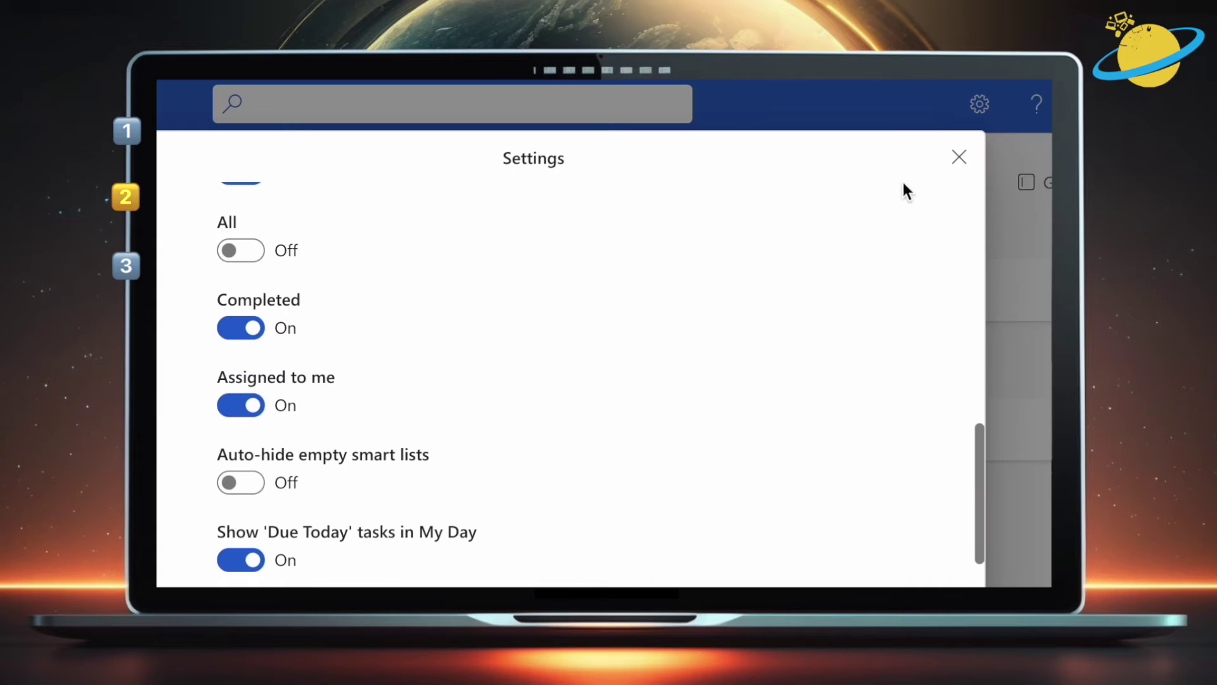
click(960, 157)
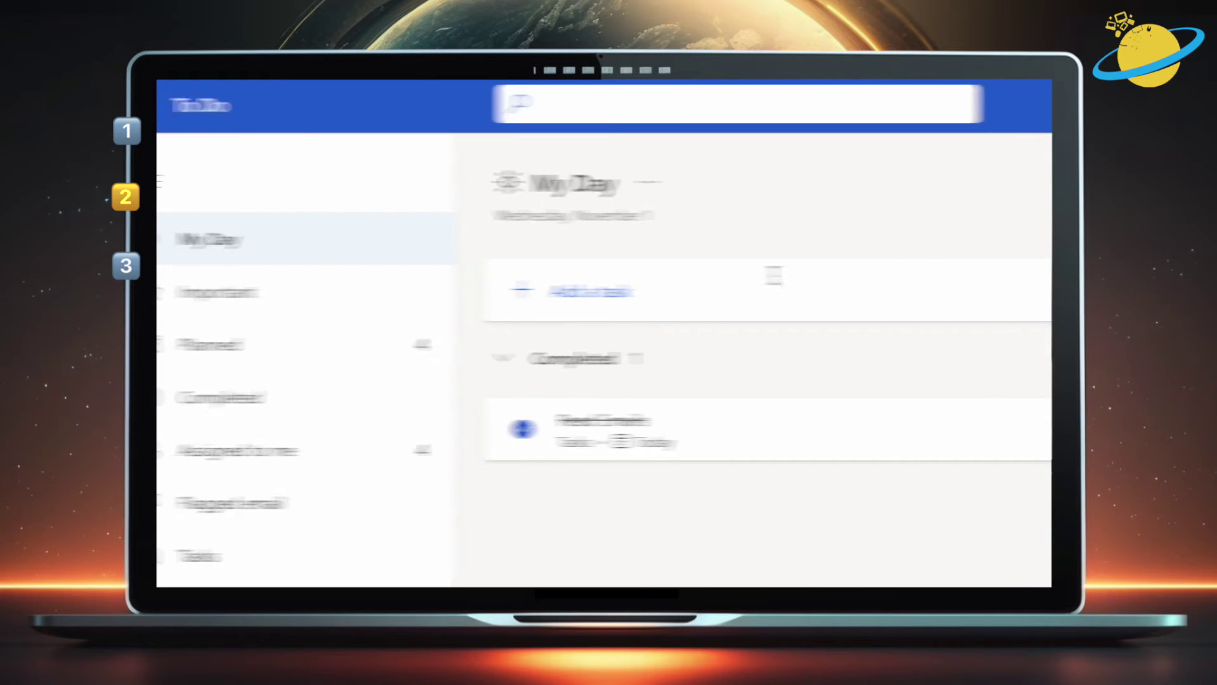
click(381, 400)
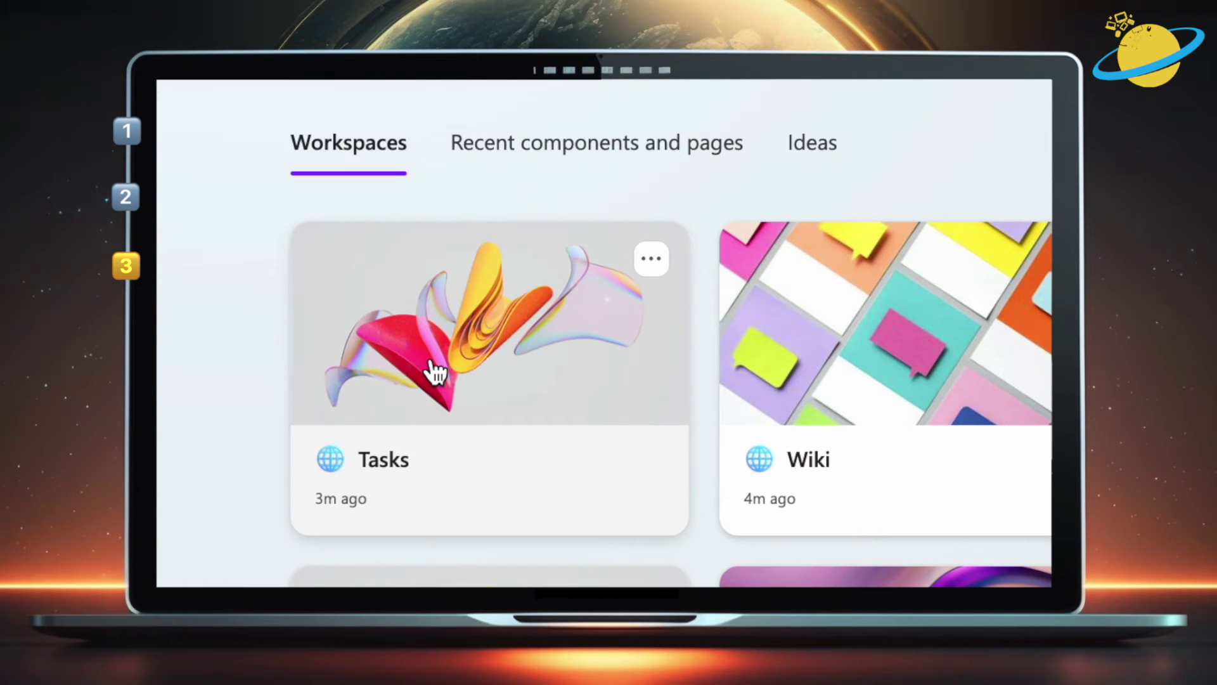
In the Tasks workspace, start a new page titled 'Task List'.
click(436, 373)
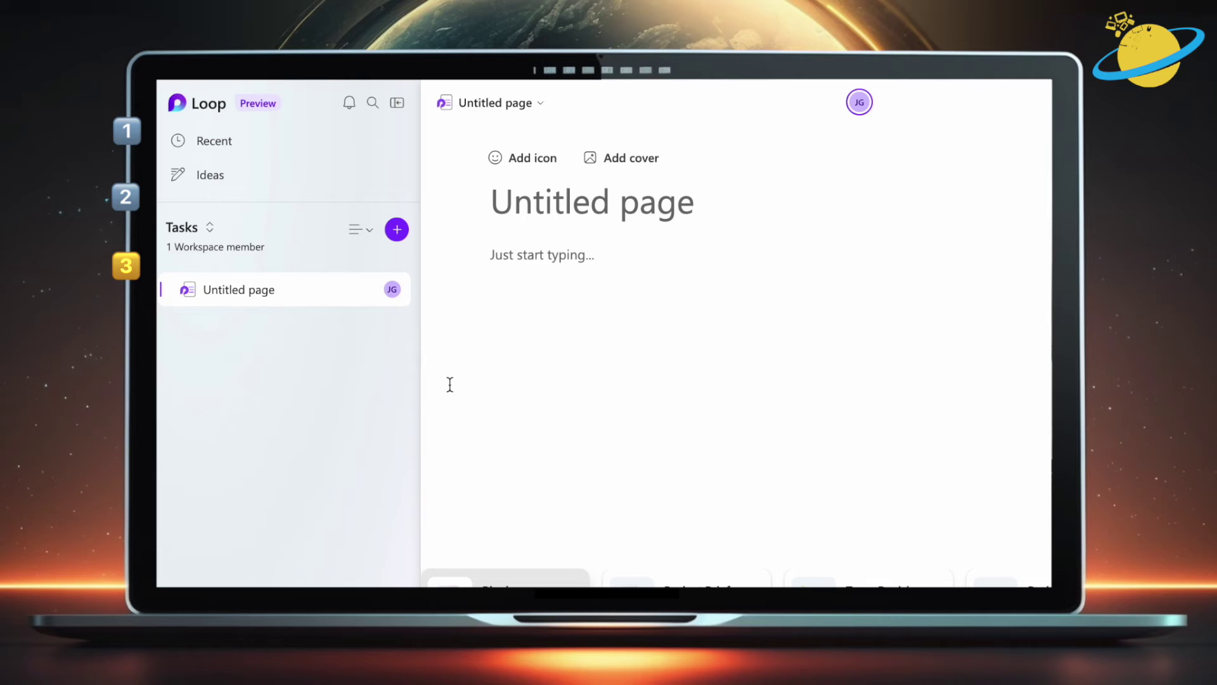
text(Task L)
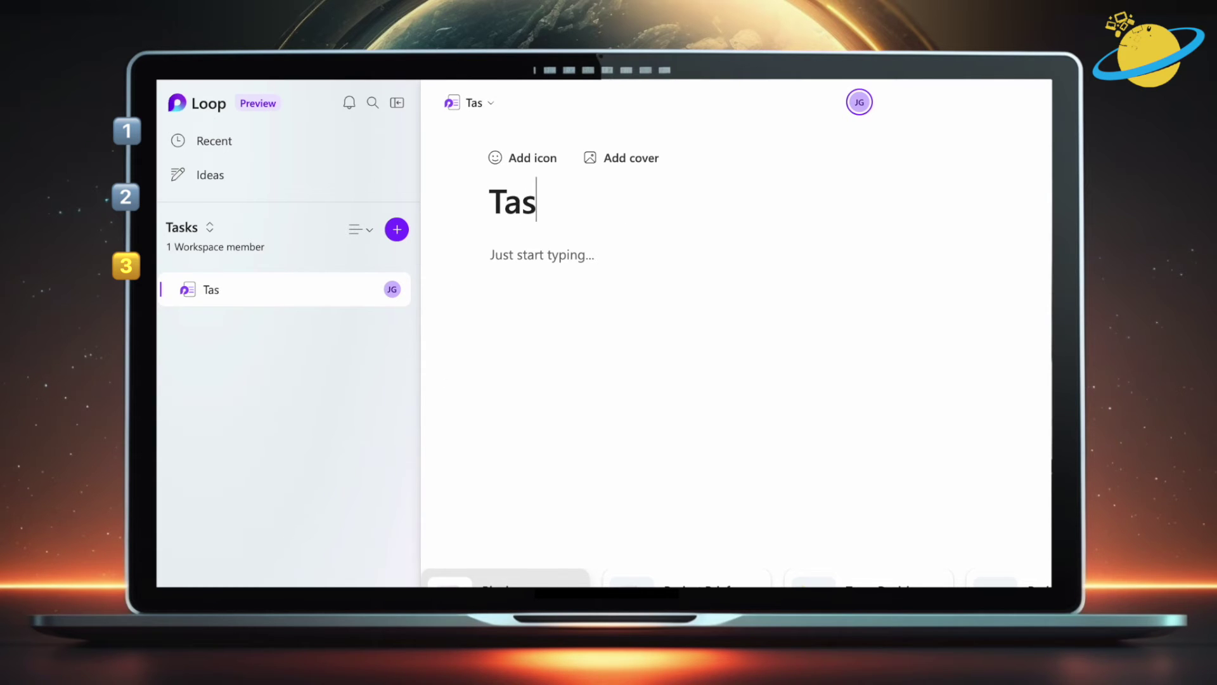
text(ist)
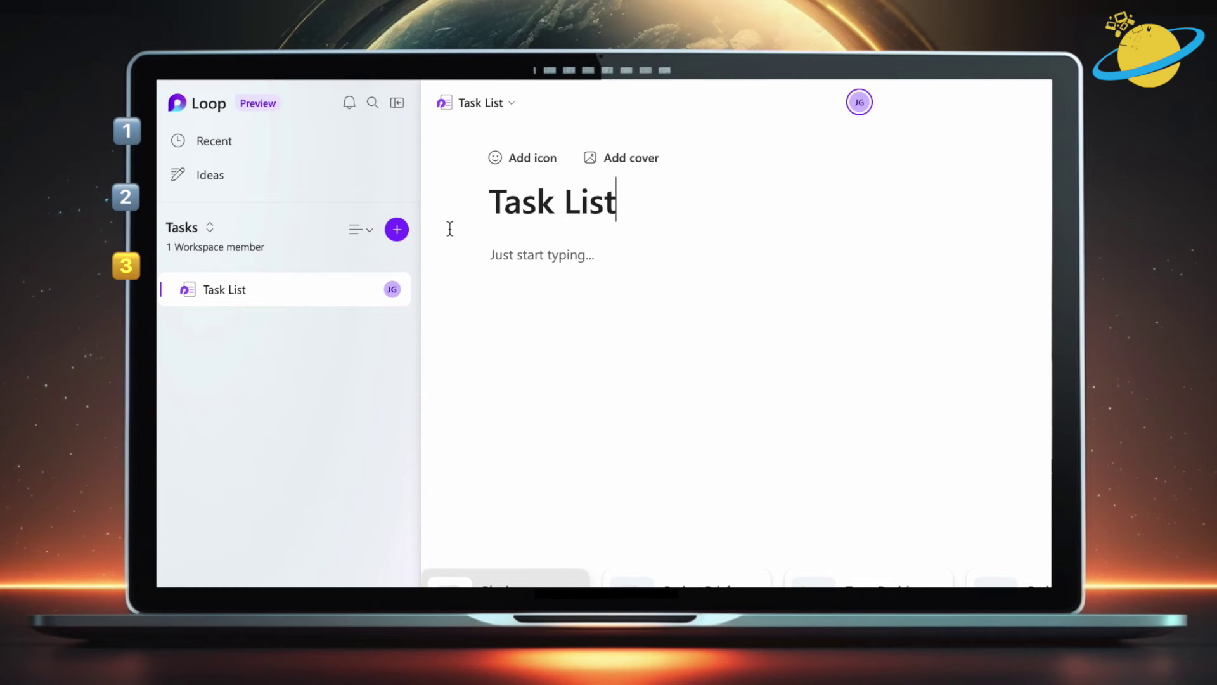
text(/list)
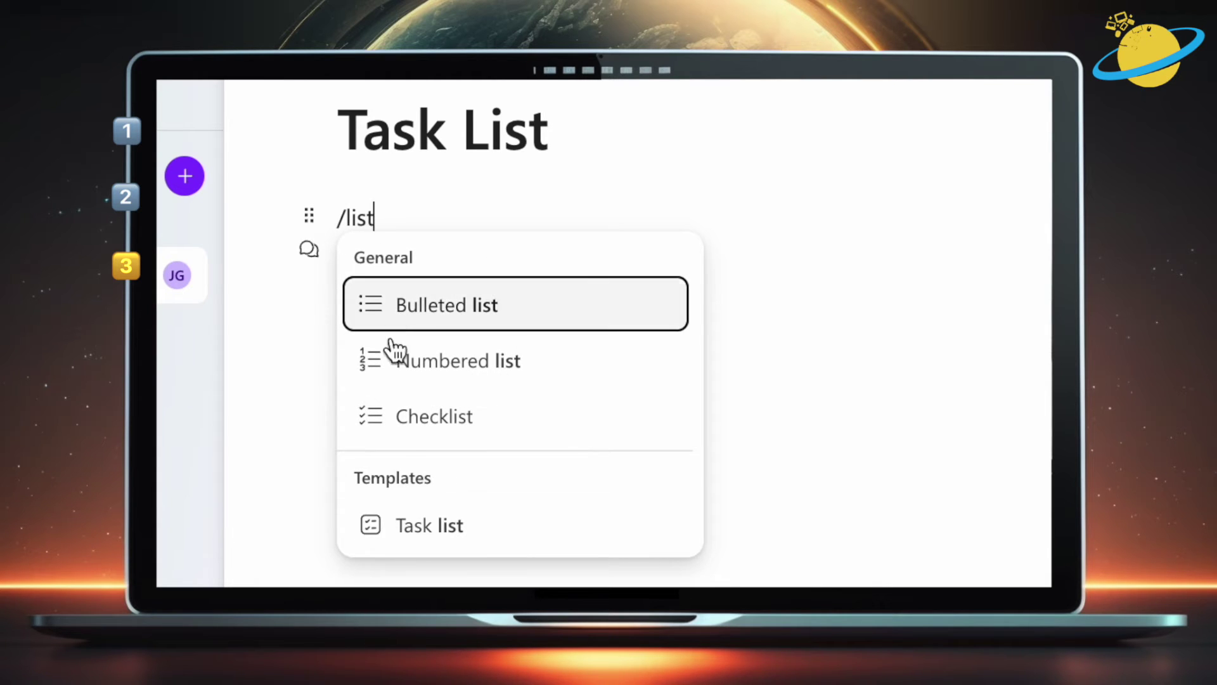
Insert a task list without its heading, with tasks 'Read Emails' and 'Teams catch up'.
click(436, 538)
drag(468, 270, 331, 266)
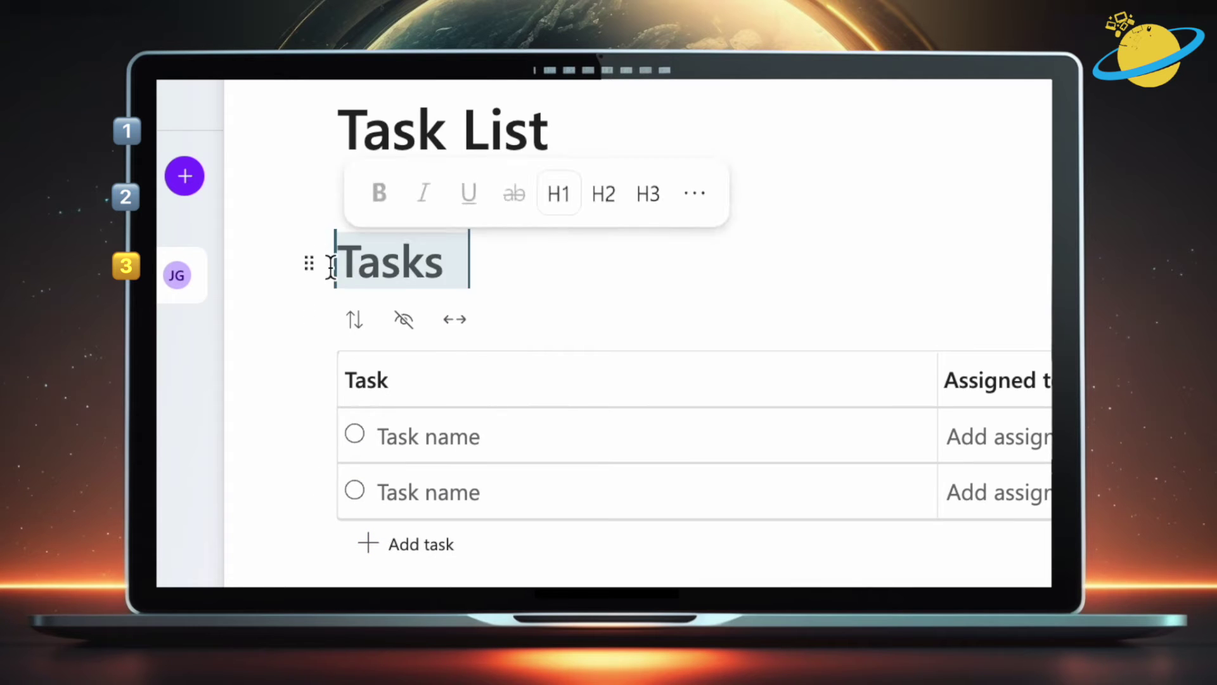
key(BackSpace)
click(492, 369)
text(Read Emails)
click(503, 426)
text(Teams catch up)
Make Read Emails due Today and Teams catch up due Tomorrow, leaving both uncompleted.
click(513, 242)
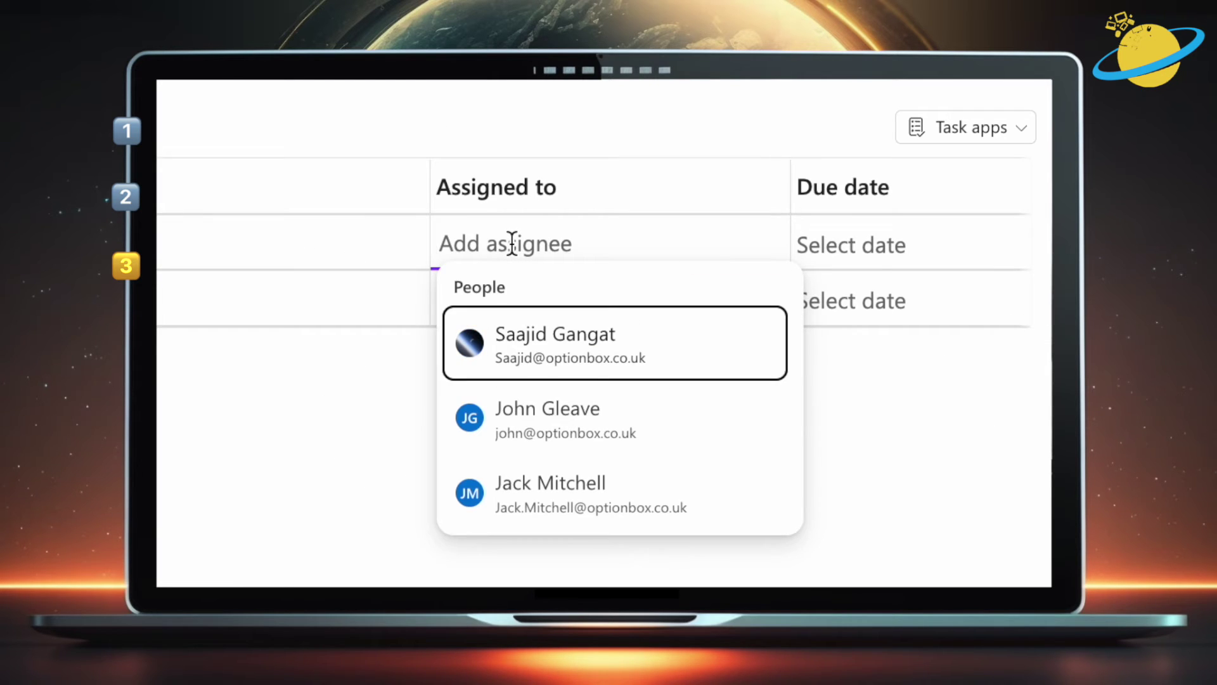
key(Escape)
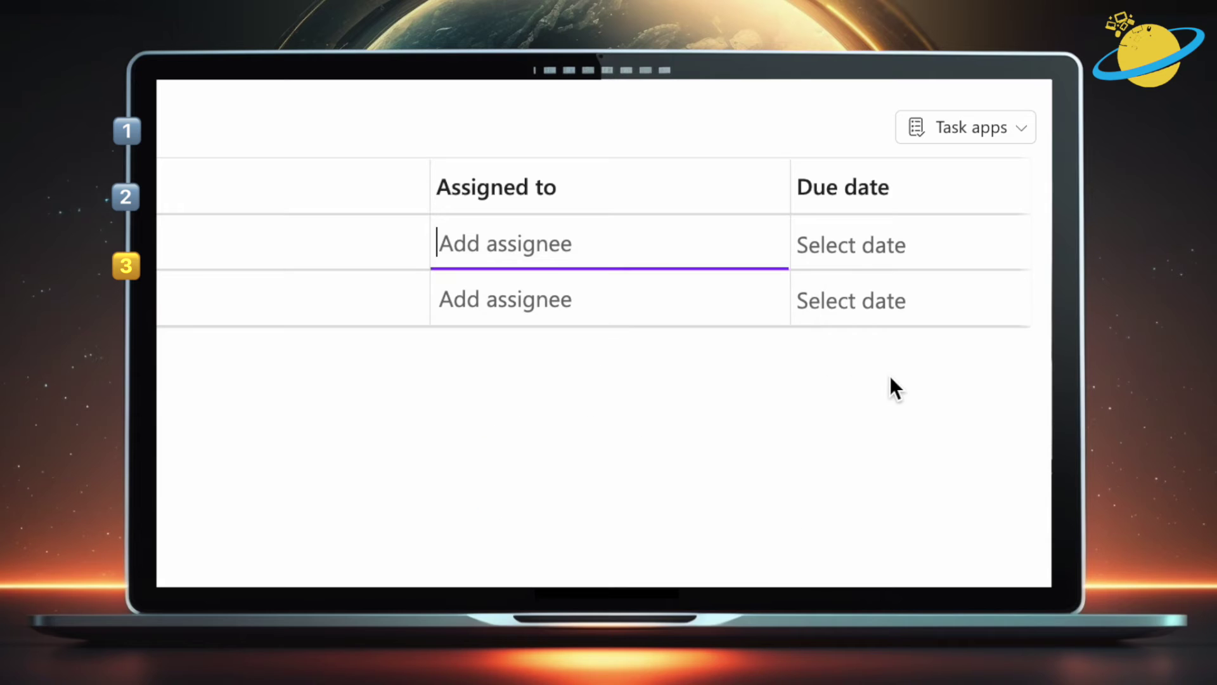
click(888, 253)
click(949, 392)
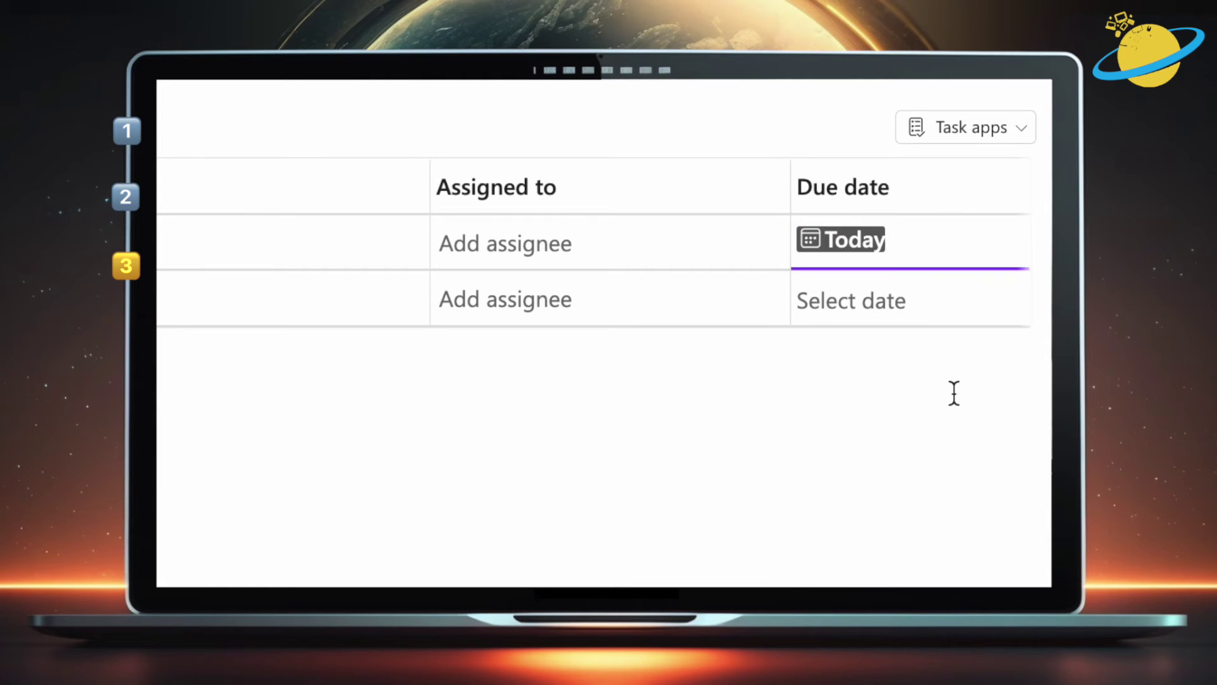
click(906, 303)
click(988, 452)
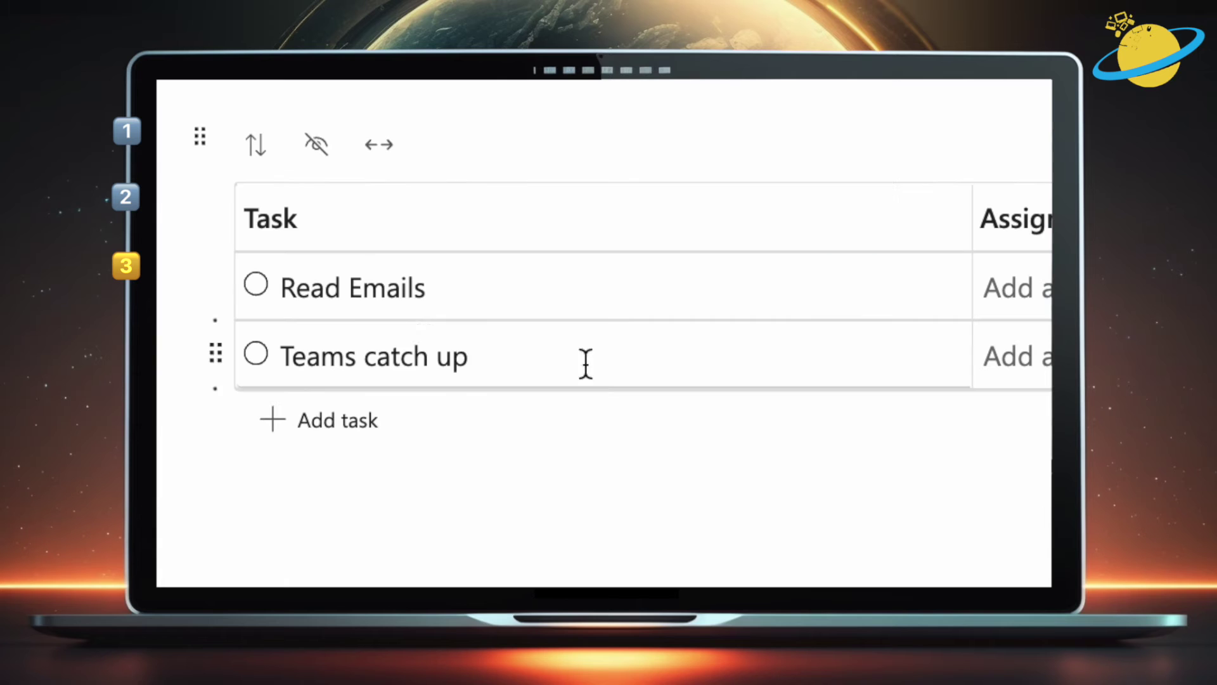
click(252, 291)
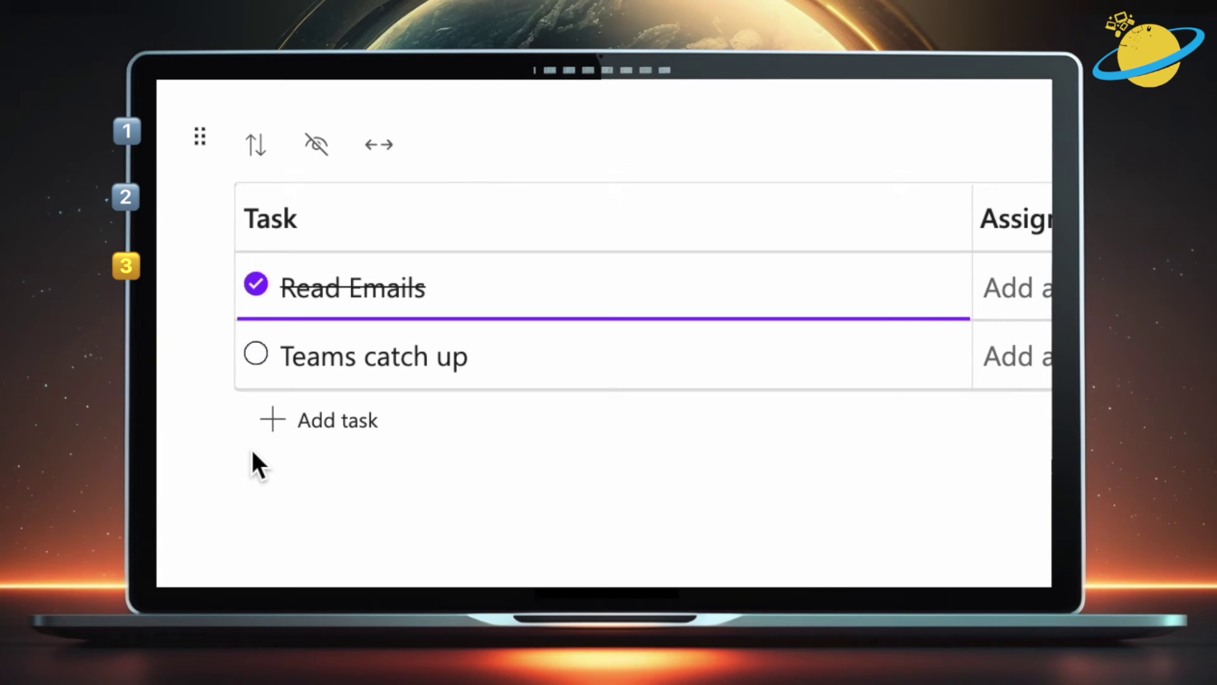
click(255, 290)
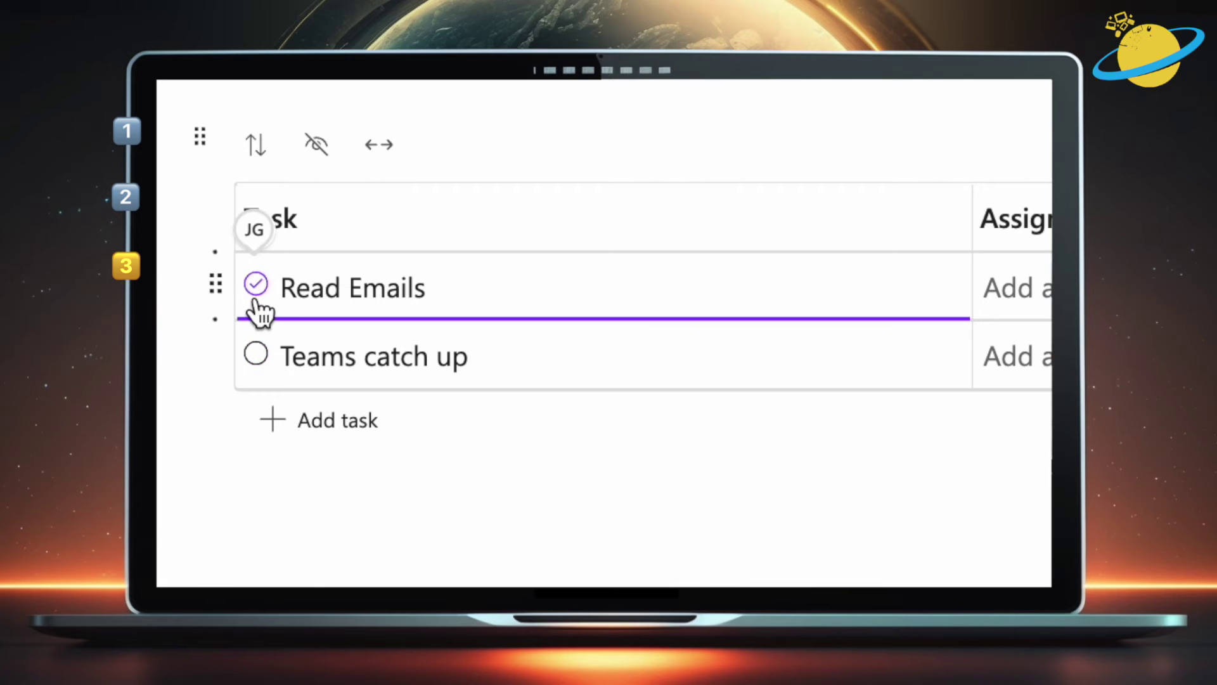
Convert the task list block into a Loop component and copy it.
click(198, 154)
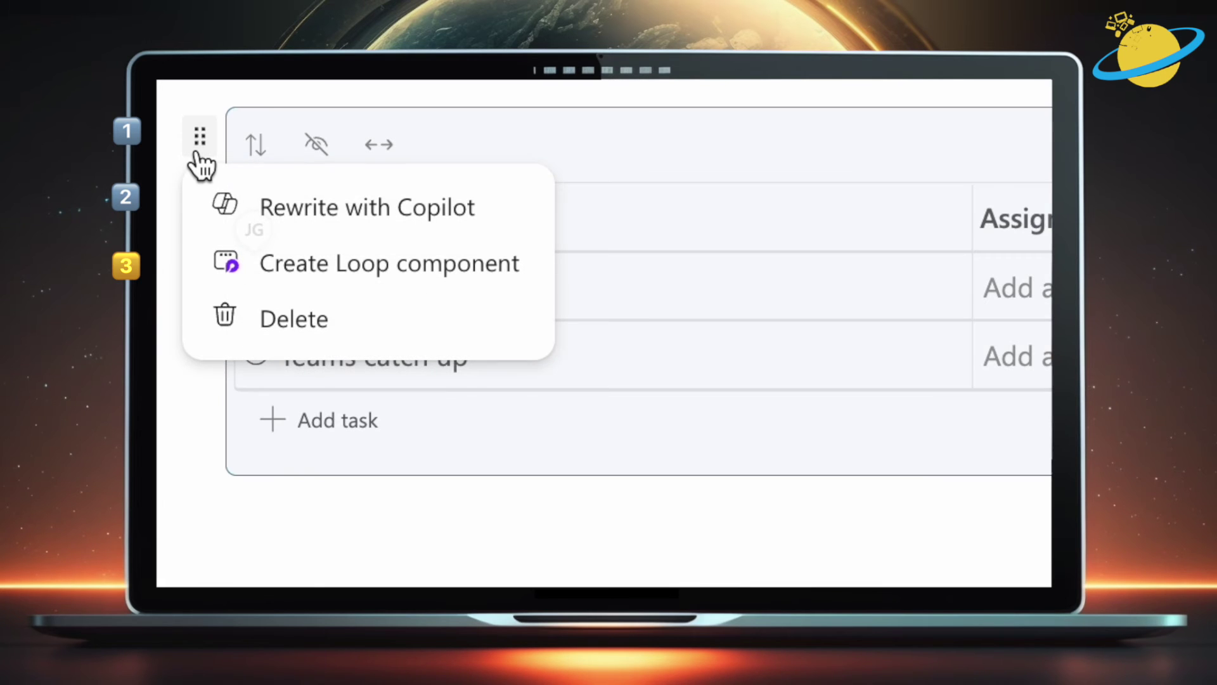
click(348, 286)
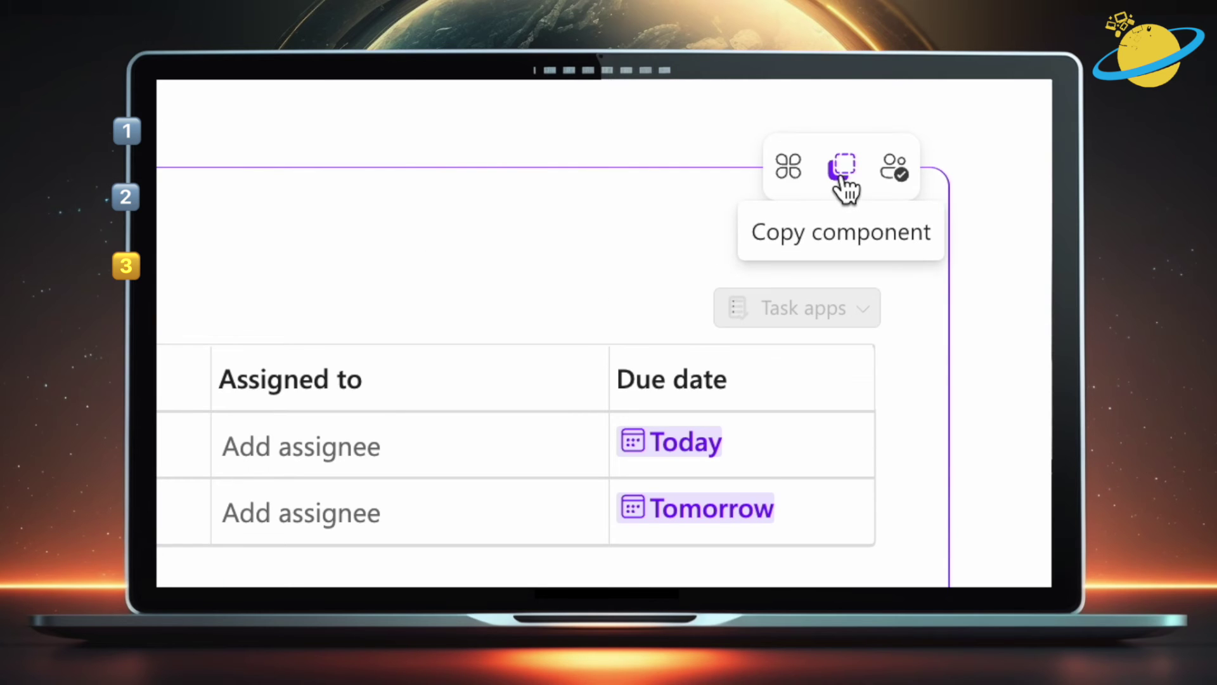
click(842, 166)
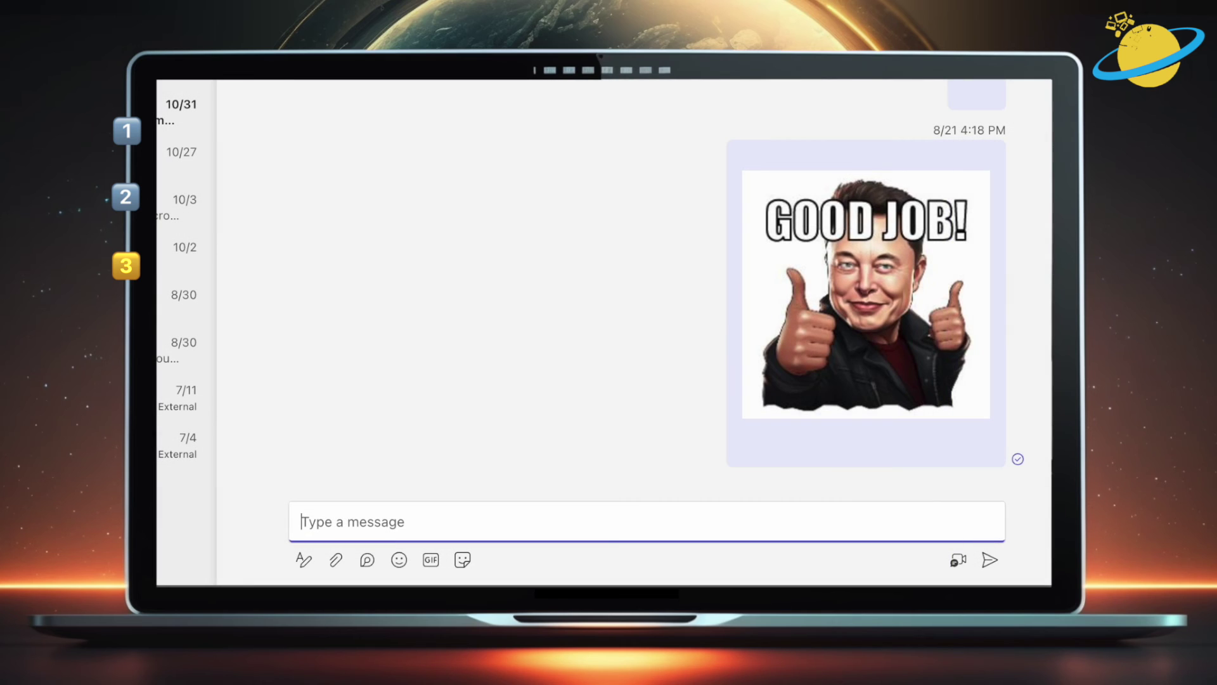
Paste the copied Loop task list into a new Teams chat message.
click(668, 523)
text(Loop component)
key(Return)
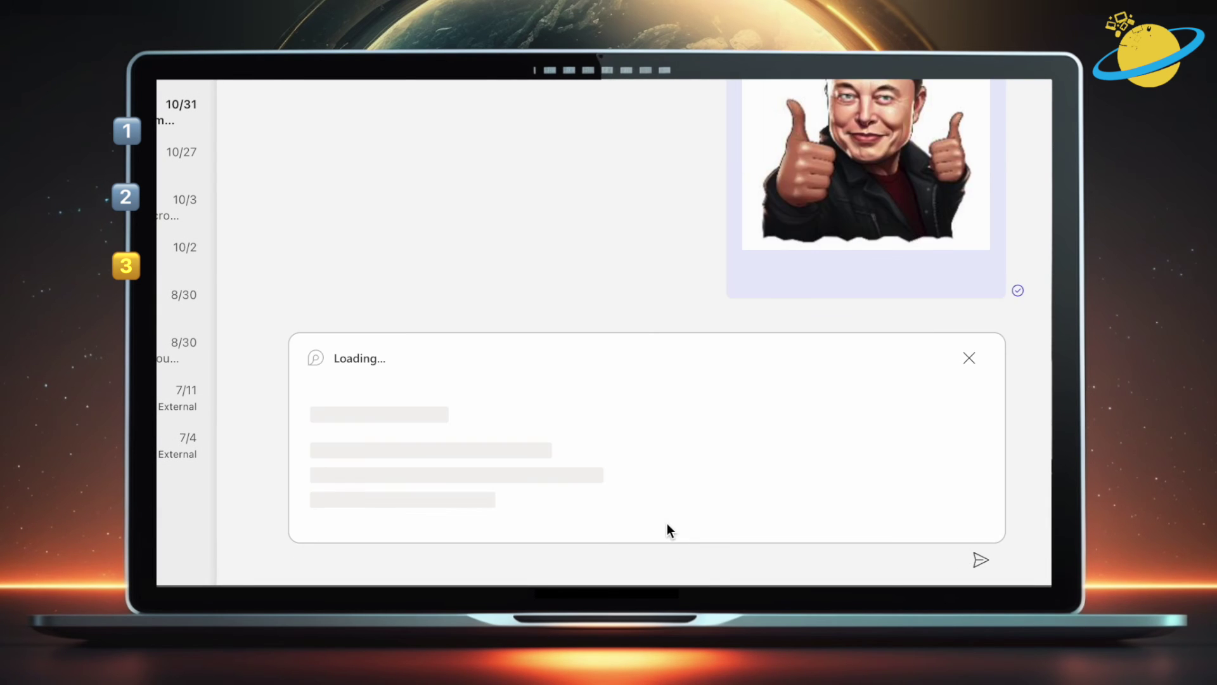